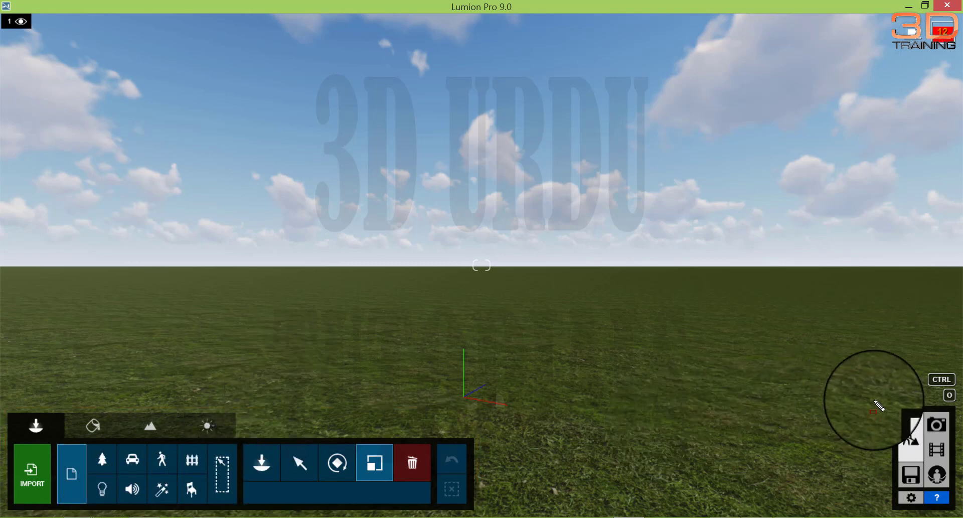
{"action": "mouse_move", "coordinate": [877, 393]}
{"action": "left_mouse_down"}
{"action": "mouse_move", "coordinate": [925, 510]}
{"action": "mouse_move", "coordinate": [958, 513]}
{"action": "left_mouse_up"}
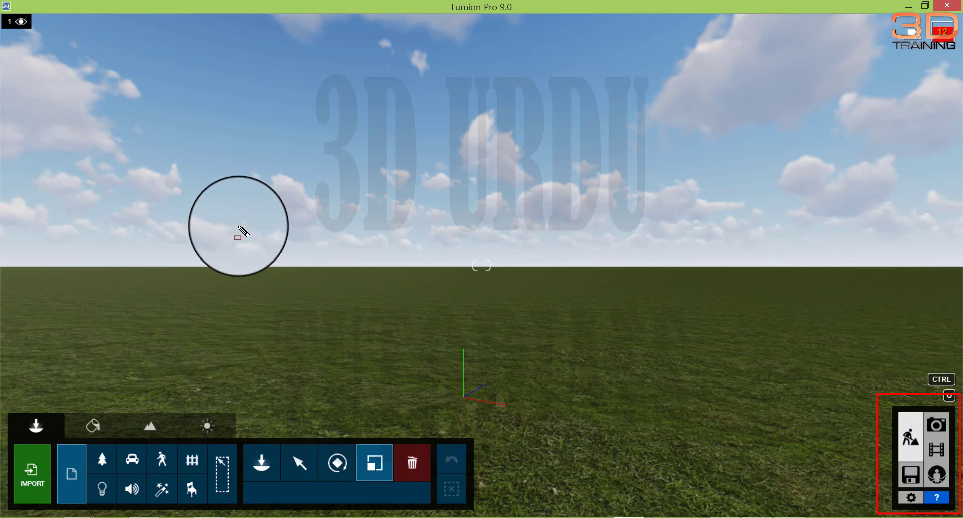
{"action": "key", "text": "Escape"}
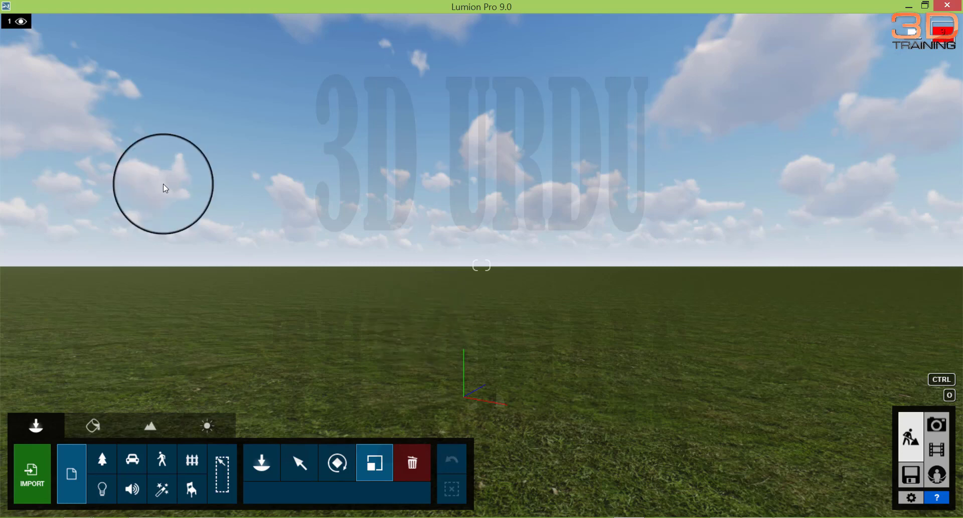
Step: Place an Acacia2 RT tree from the Nature Library on the grass in layer 1
{"action": "mouse_move", "coordinate": [26, 30]}
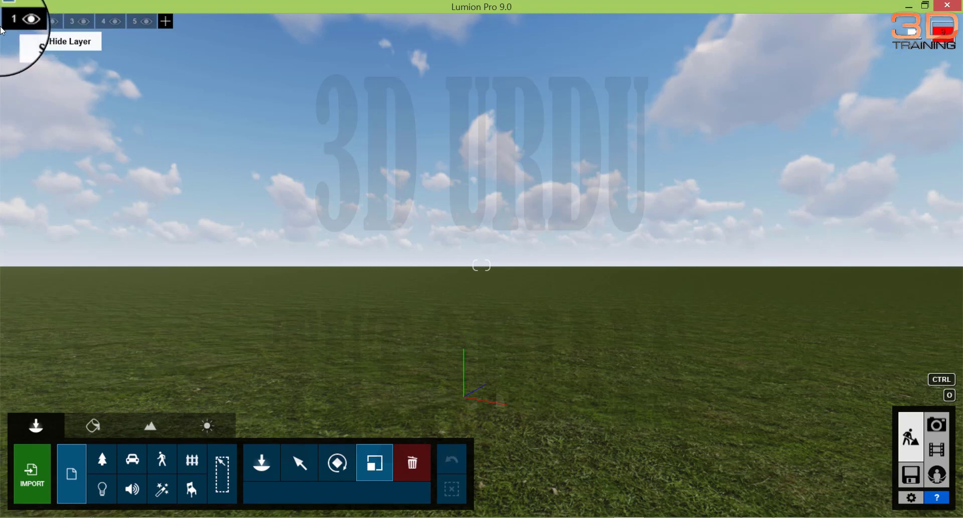
{"action": "left_click", "coordinate": [102, 458]}
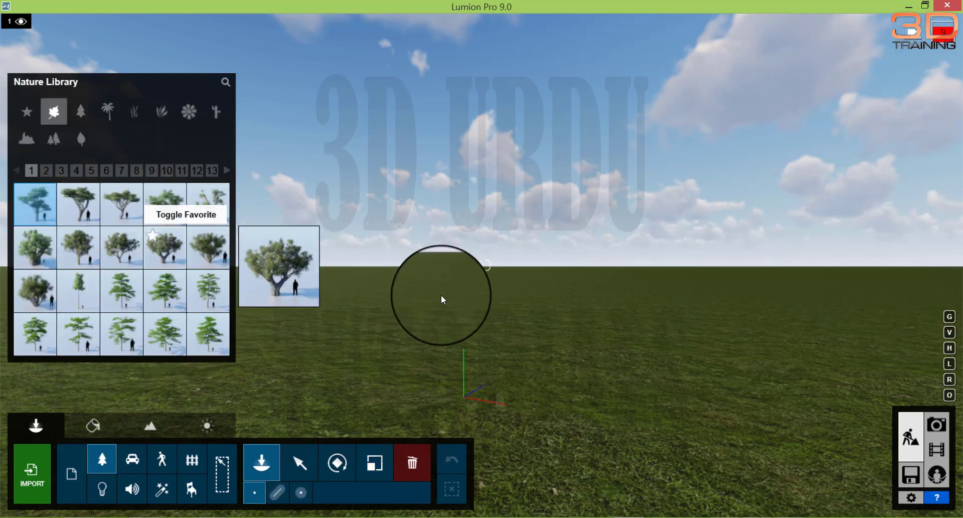
{"action": "left_click", "coordinate": [564, 323]}
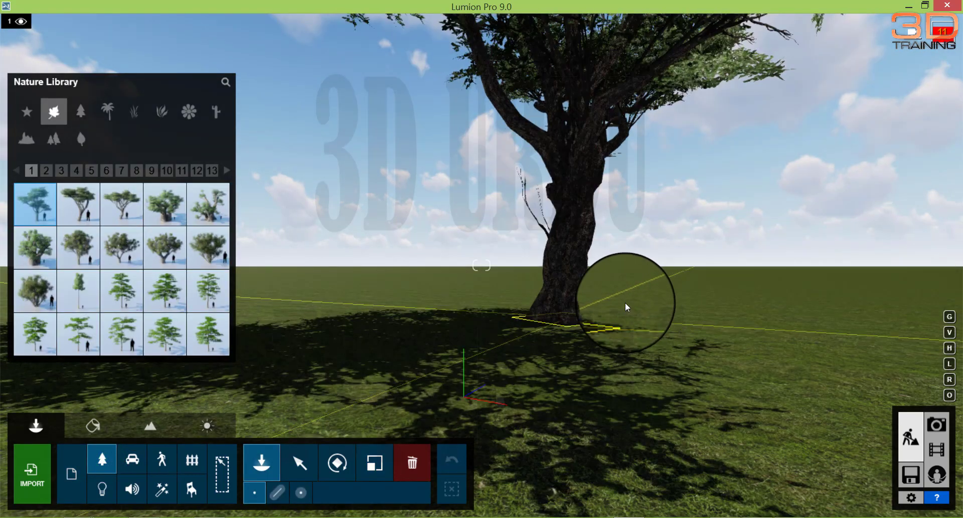
{"action": "left_click", "coordinate": [625, 304]}
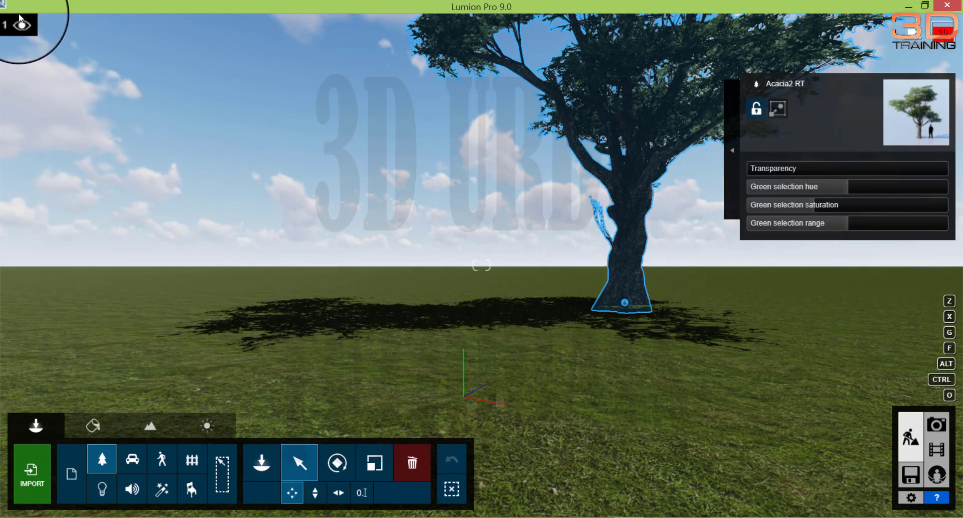
Step: Make layer 2 current and place Bus 003 from the Transport Library's buses beside the tree
{"action": "mouse_move", "coordinate": [9, 23]}
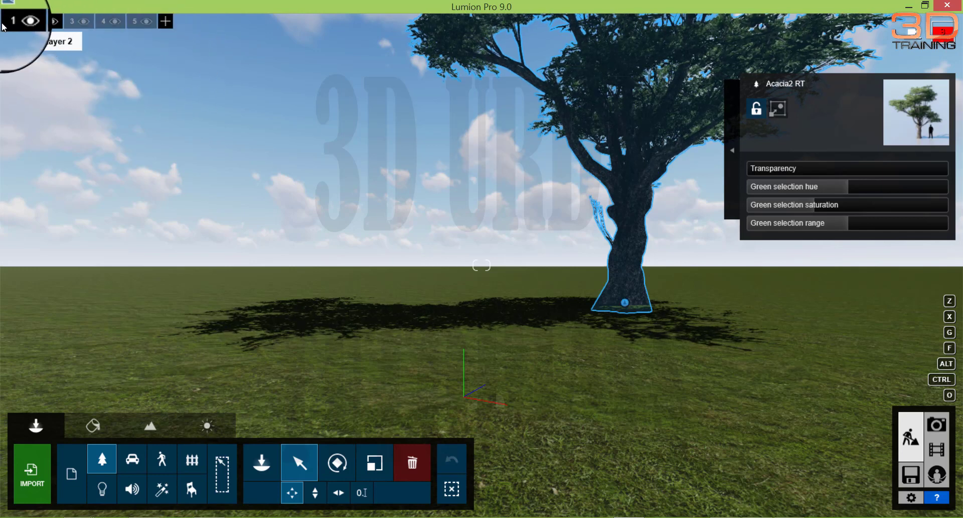
{"action": "left_click", "coordinate": [41, 24]}
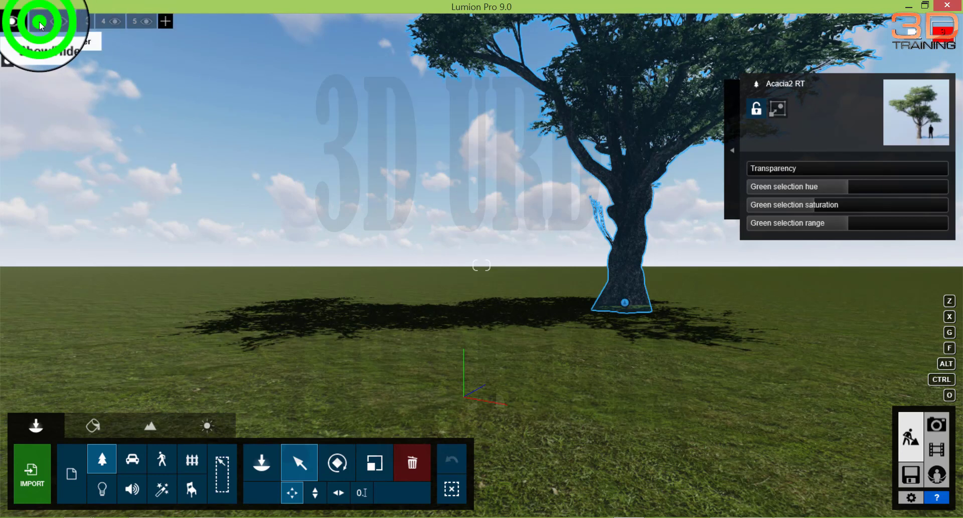
{"action": "left_click", "coordinate": [41, 24]}
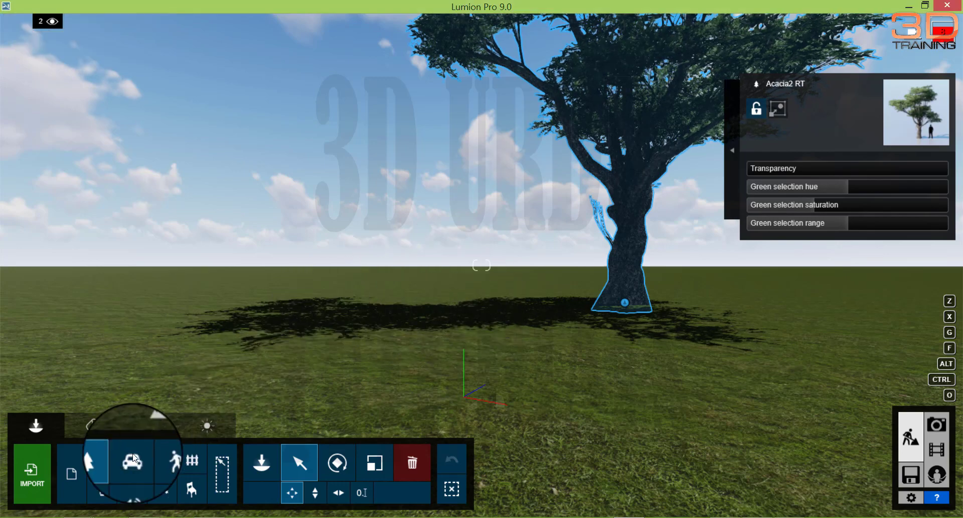
{"action": "left_click", "coordinate": [134, 462]}
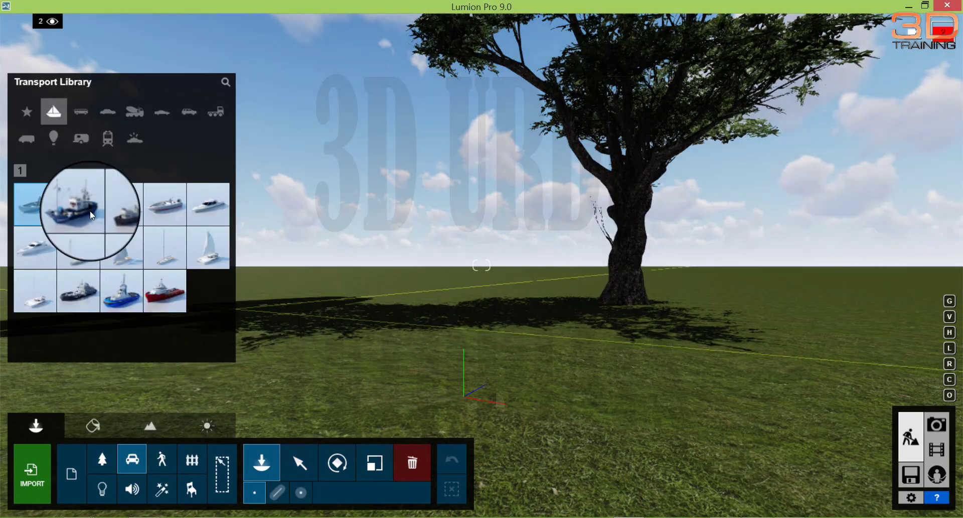
{"action": "left_click", "coordinate": [81, 112]}
{"action": "left_click", "coordinate": [116, 209]}
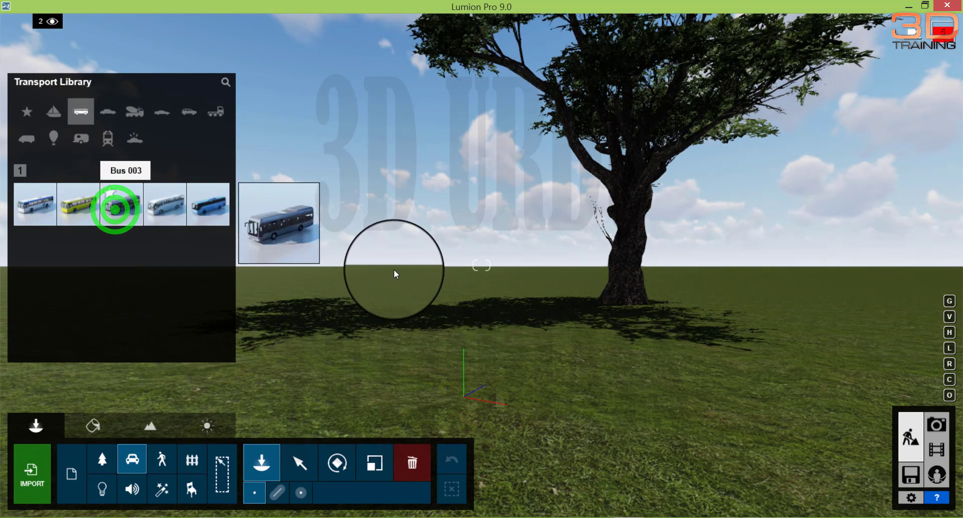
{"action": "left_click", "coordinate": [358, 296]}
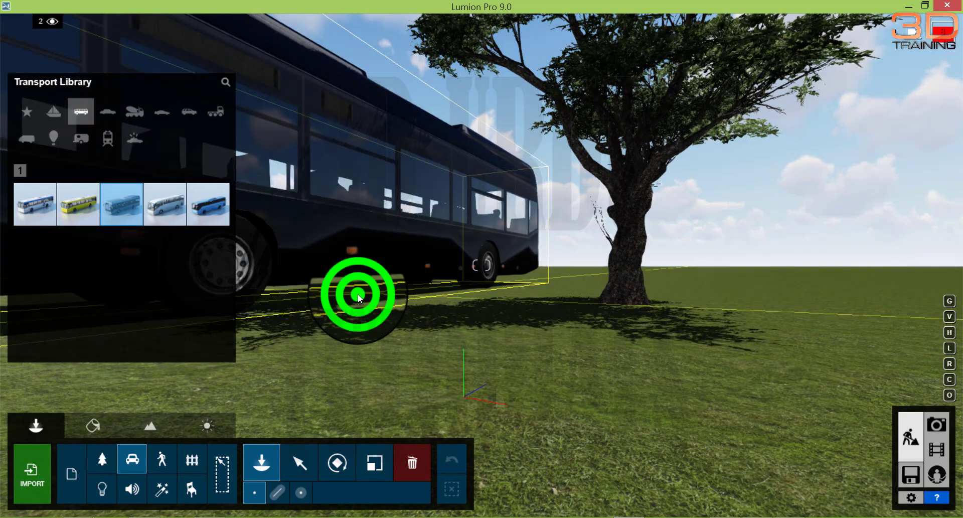
Step: Move the bus slightly across the ground beside the tree
{"action": "key", "text": "m"}
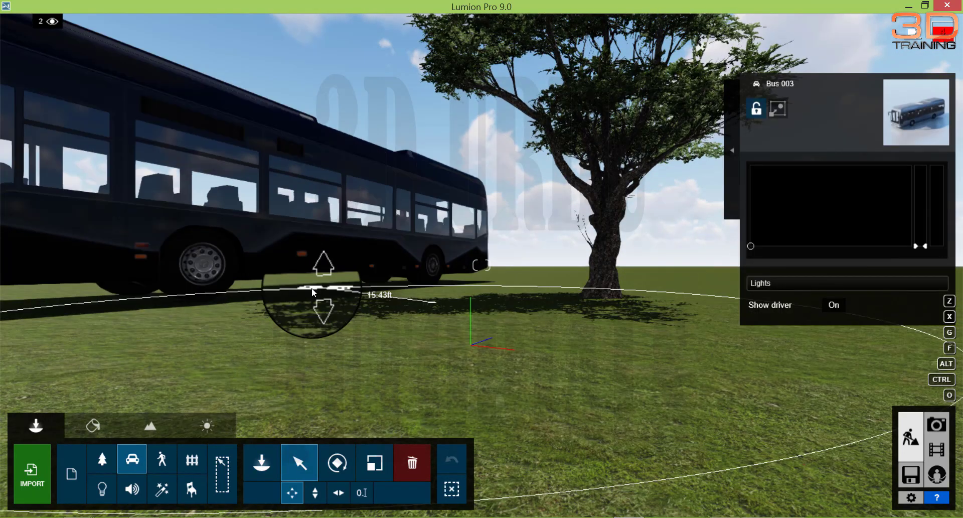
{"action": "left_click_drag", "start_coordinate": [314, 293], "coordinate": [314, 292]}
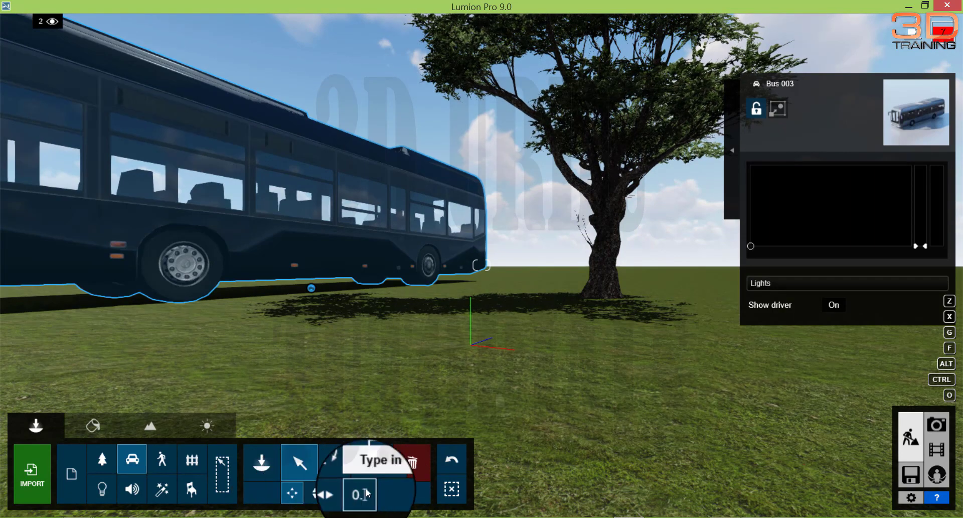
{"action": "left_click", "coordinate": [412, 460]}
{"action": "right_click_drag", "start_coordinate": [623, 335], "coordinate": [514, 360]}
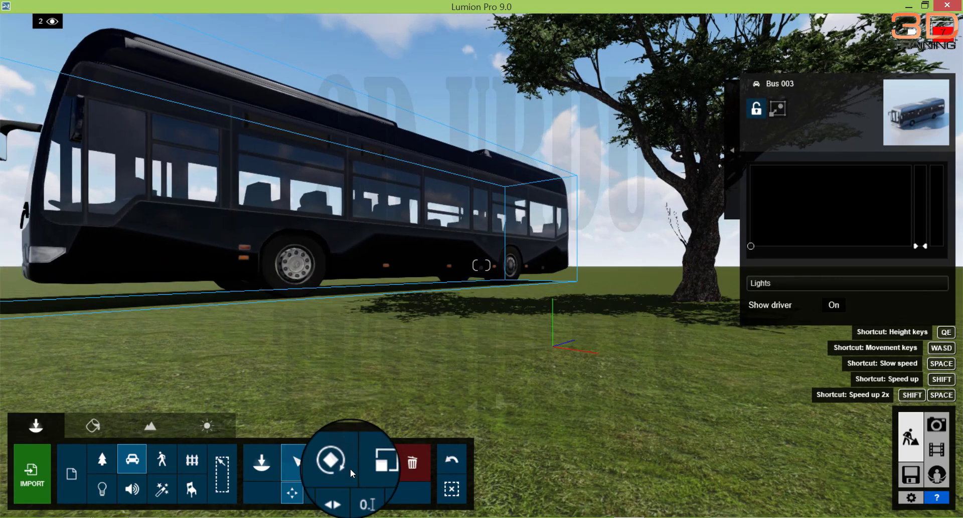
{"action": "left_click", "coordinate": [335, 496]}
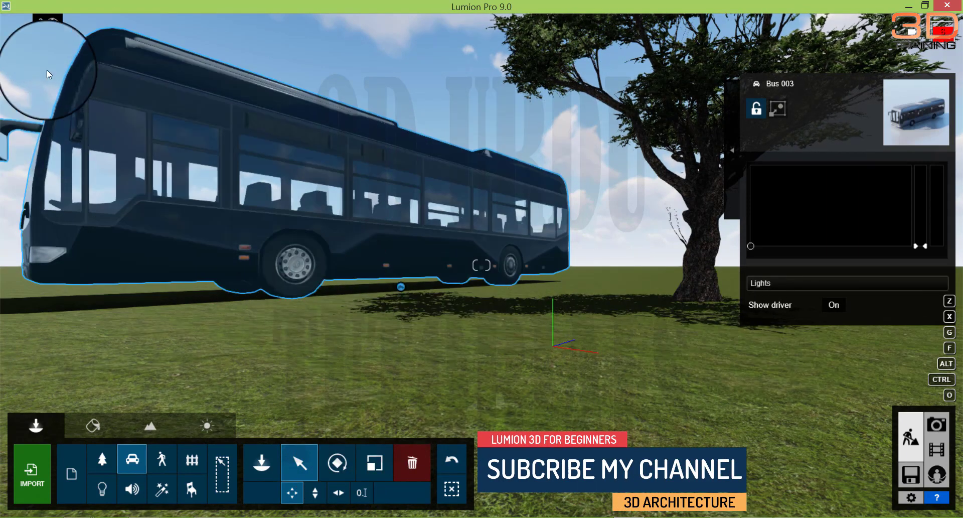
Step: Switch the visibility of layer 2 off and back on, making layer 1 the current layer in between
{"action": "mouse_move", "coordinate": [47, 21]}
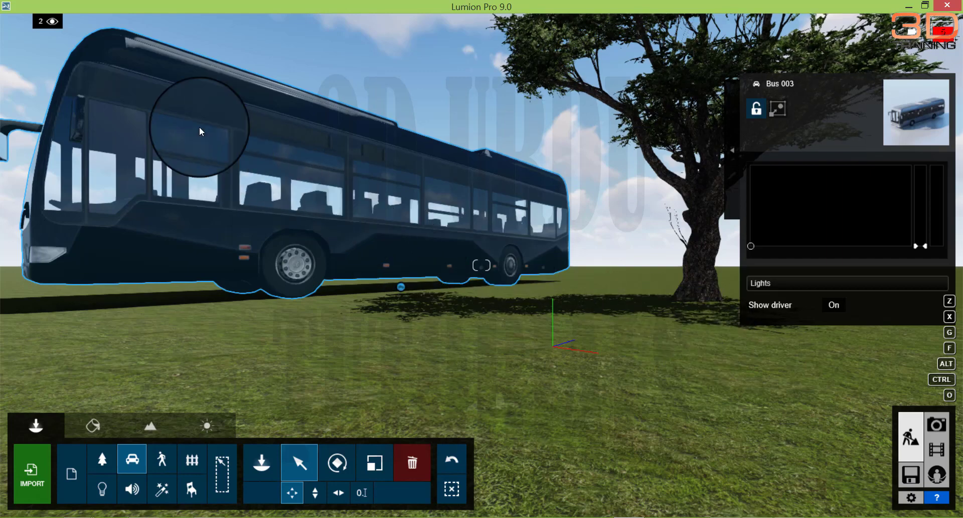
{"action": "left_click", "coordinate": [53, 22]}
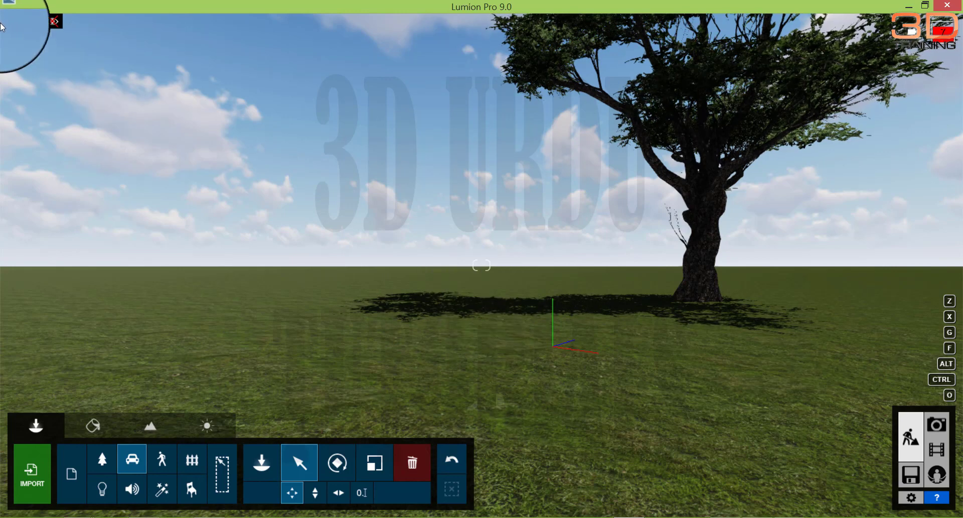
{"action": "mouse_move", "coordinate": [13, 22]}
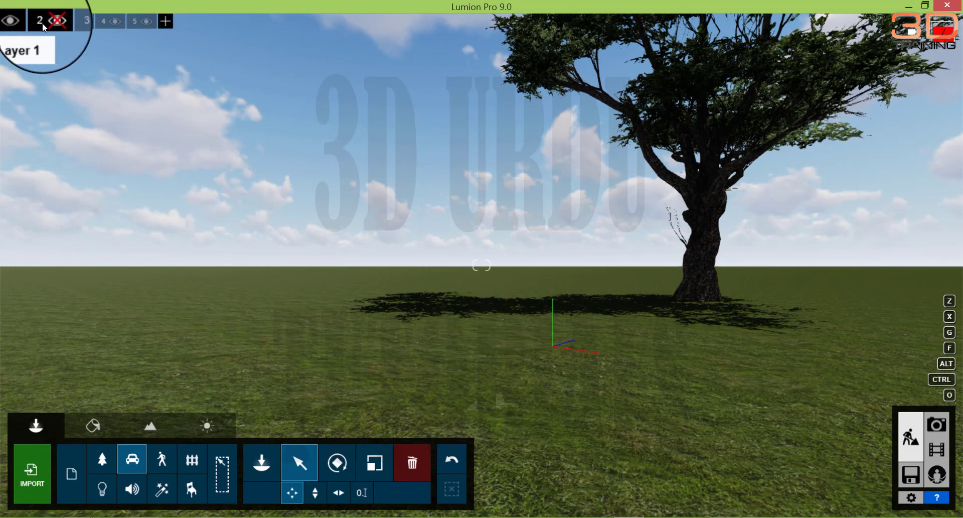
{"action": "left_click", "coordinate": [9, 21]}
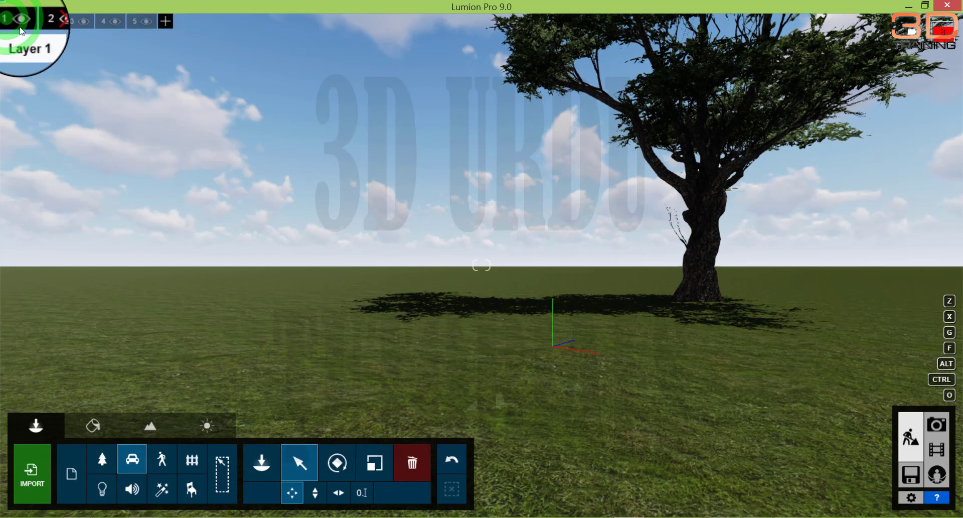
{"action": "left_click", "coordinate": [52, 23]}
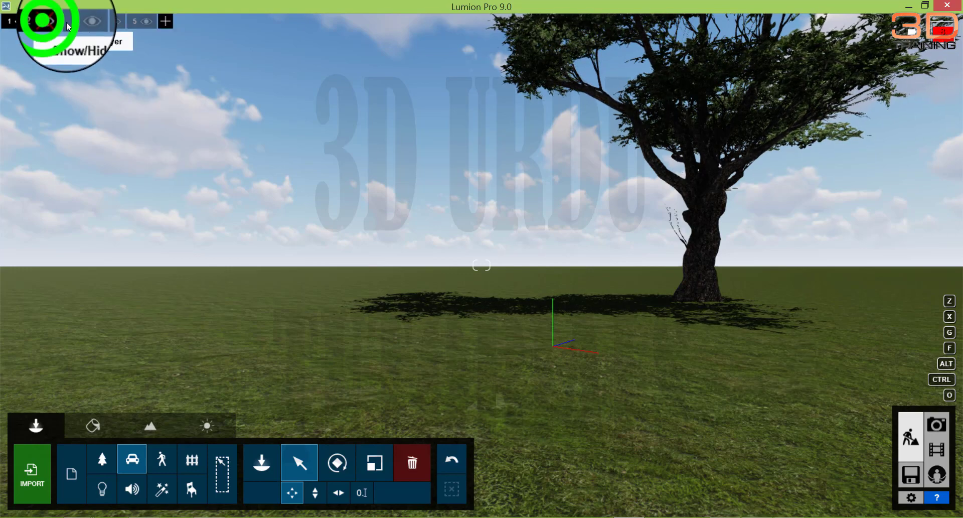
{"action": "left_click", "coordinate": [71, 24]}
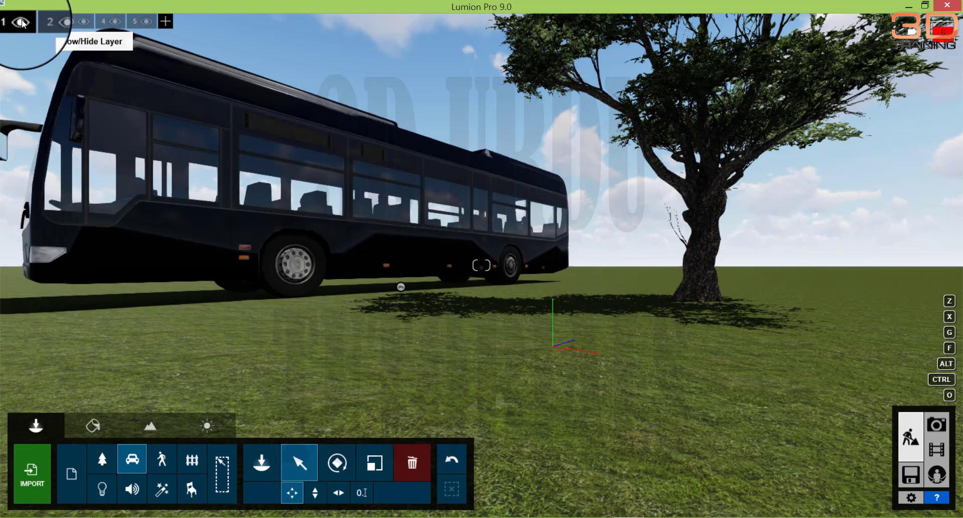
Step: Hide layer 1, which holds the tree, and show it again
{"action": "left_click", "coordinate": [21, 21]}
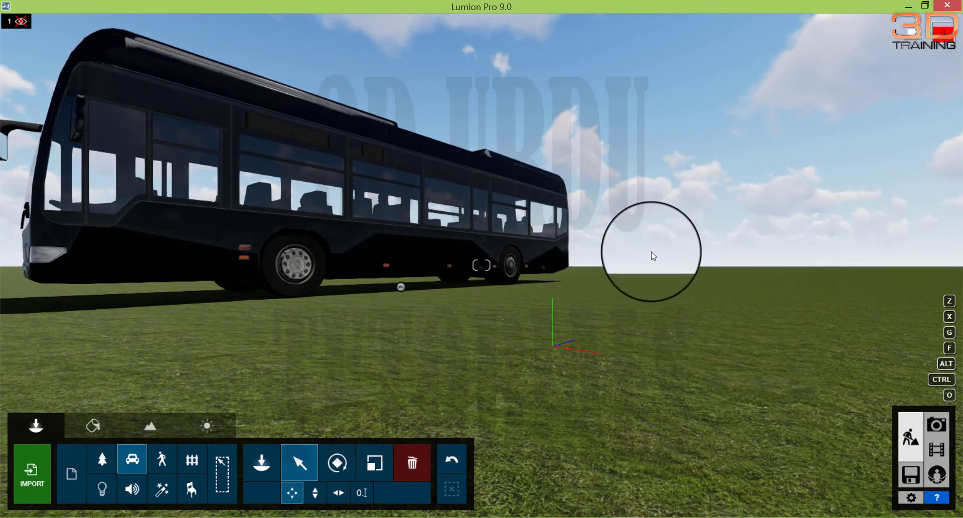
{"action": "left_click", "coordinate": [286, 221]}
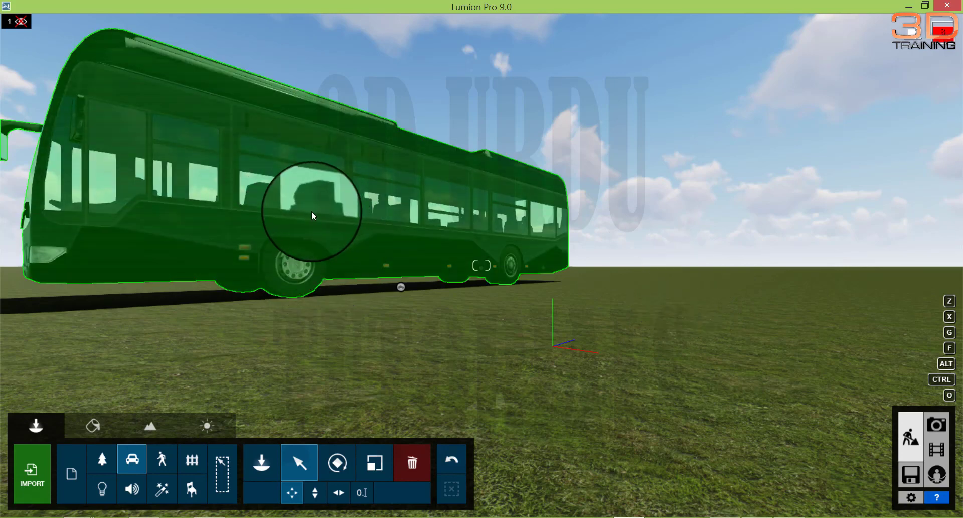
{"action": "left_click", "coordinate": [20, 21]}
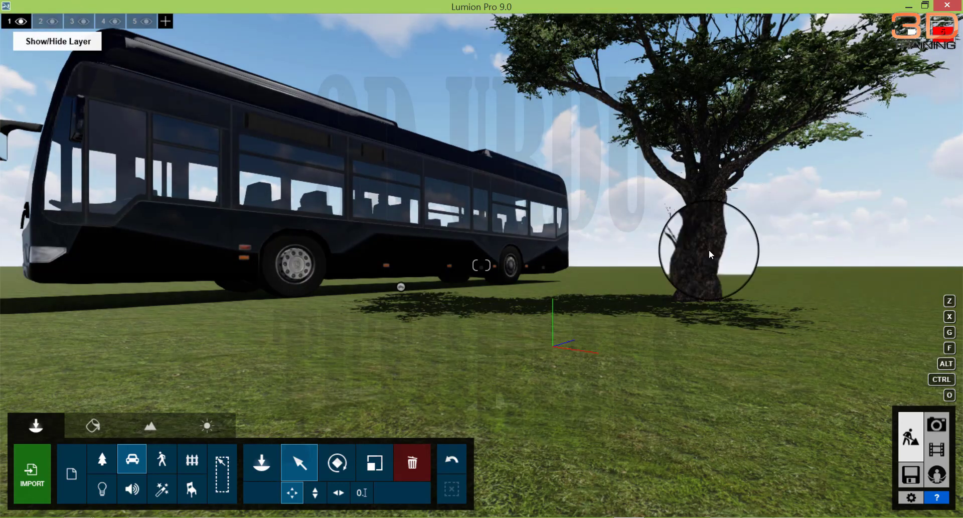
{"action": "left_click", "coordinate": [500, 263]}
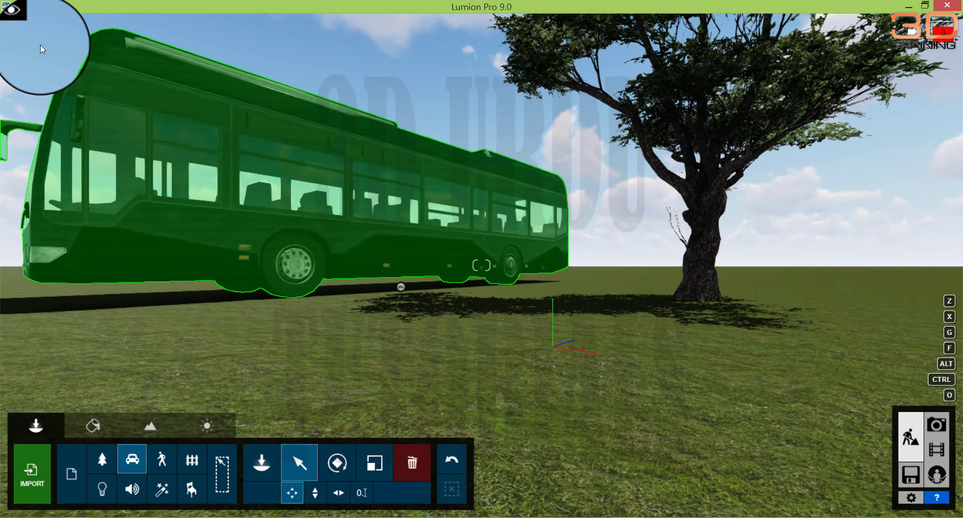
{"action": "left_click", "coordinate": [431, 301]}
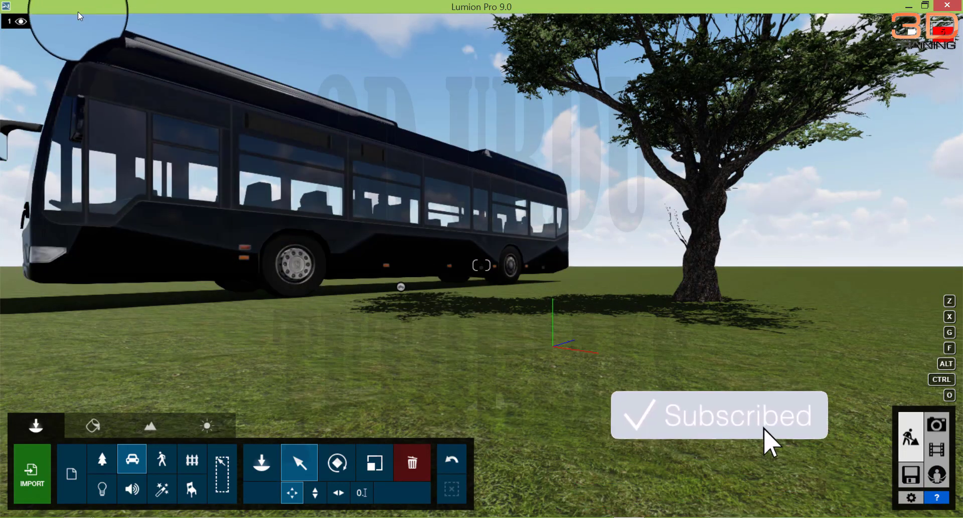
{"action": "left_click", "coordinate": [20, 21]}
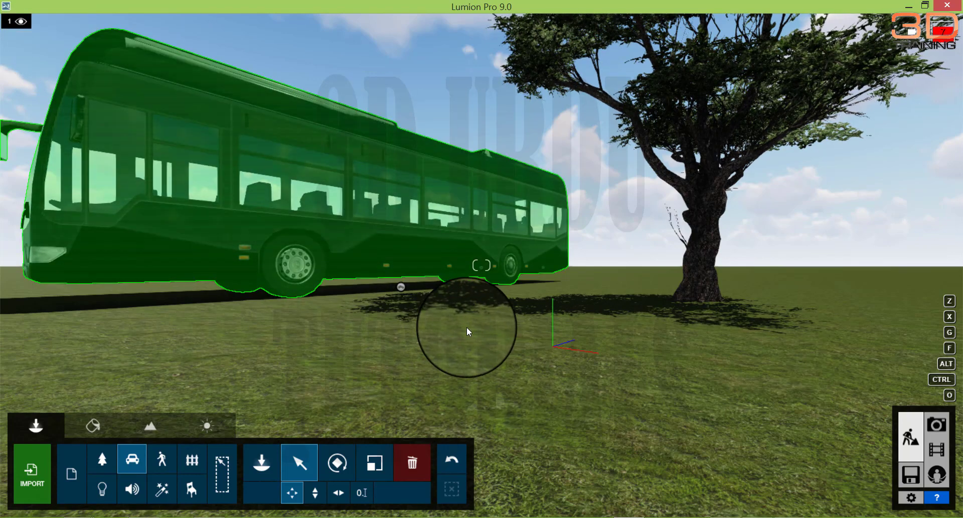
Step: Add layers 6 and 7 after the five existing layers
{"action": "mouse_move", "coordinate": [41, 21]}
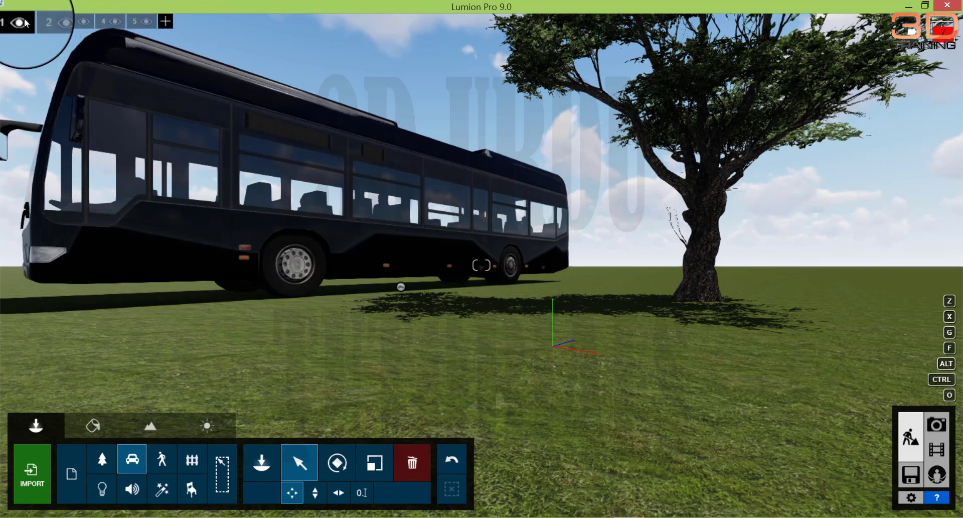
{"action": "left_click", "coordinate": [166, 21]}
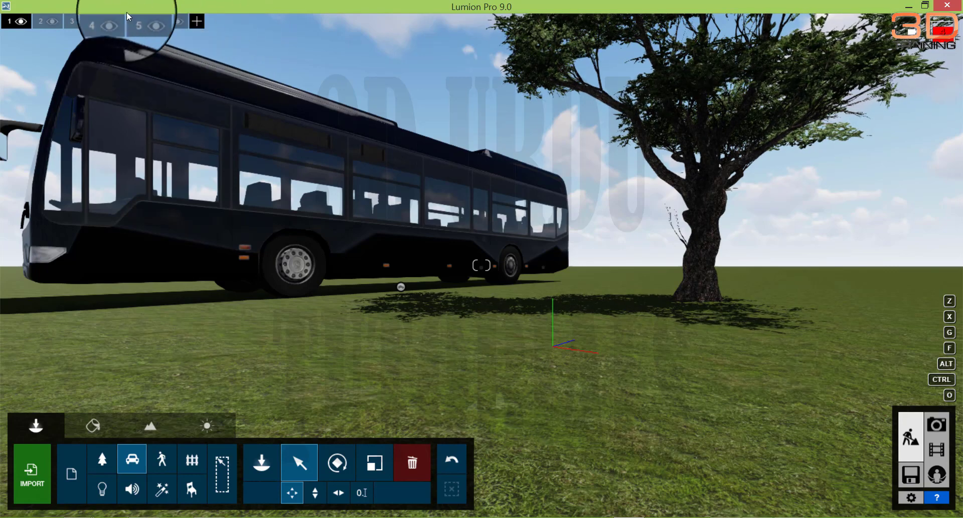
{"action": "left_click", "coordinate": [193, 22]}
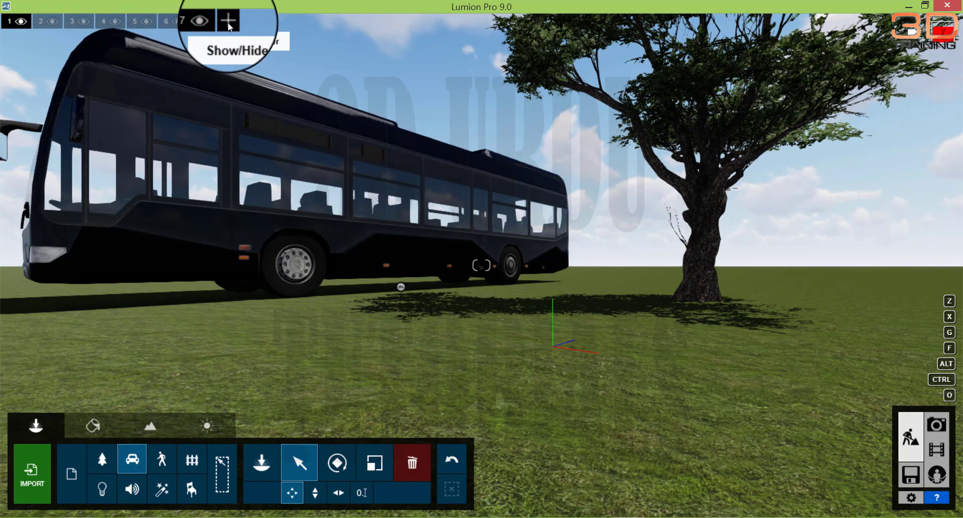
{"action": "left_click", "coordinate": [226, 21]}
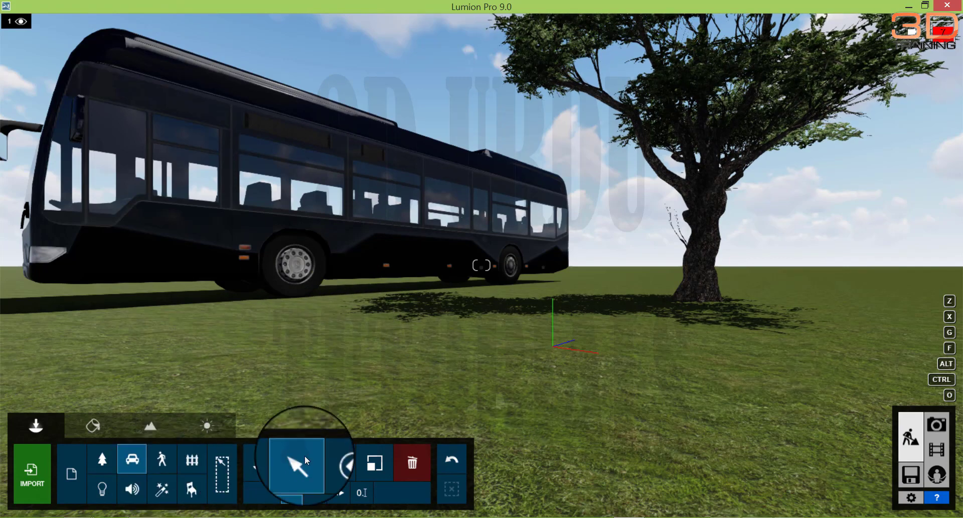
Step: Delete the tree standing beside the bus, keeping the bus in place
{"action": "left_click", "coordinate": [323, 254]}
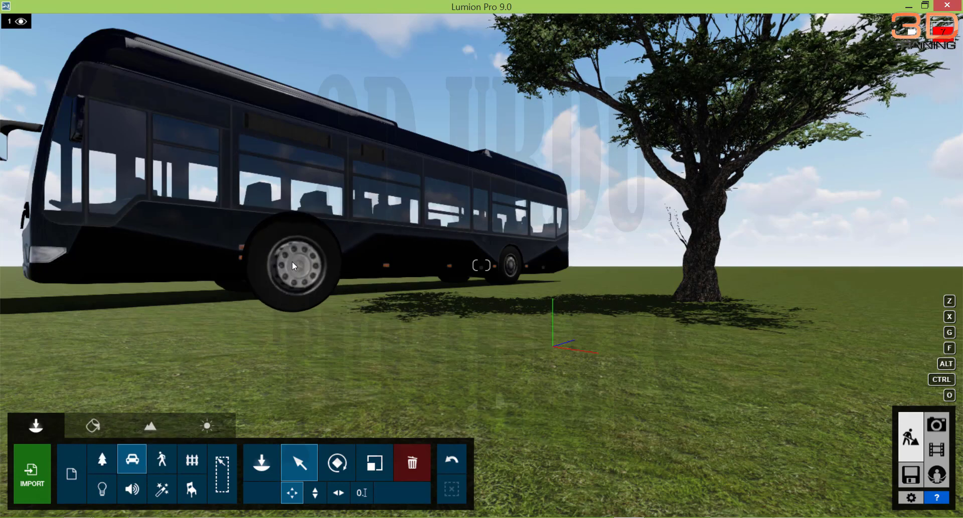
{"action": "left_click", "coordinate": [412, 461]}
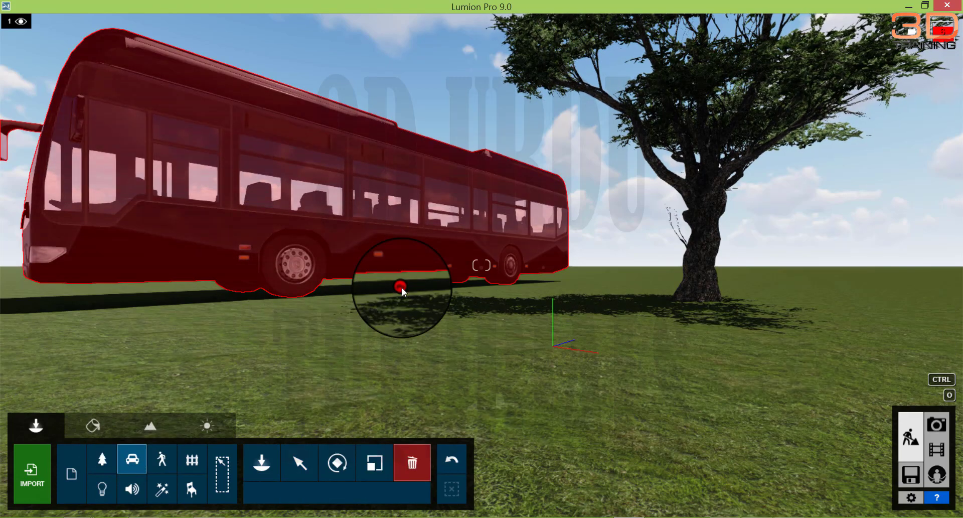
{"action": "left_click", "coordinate": [134, 461]}
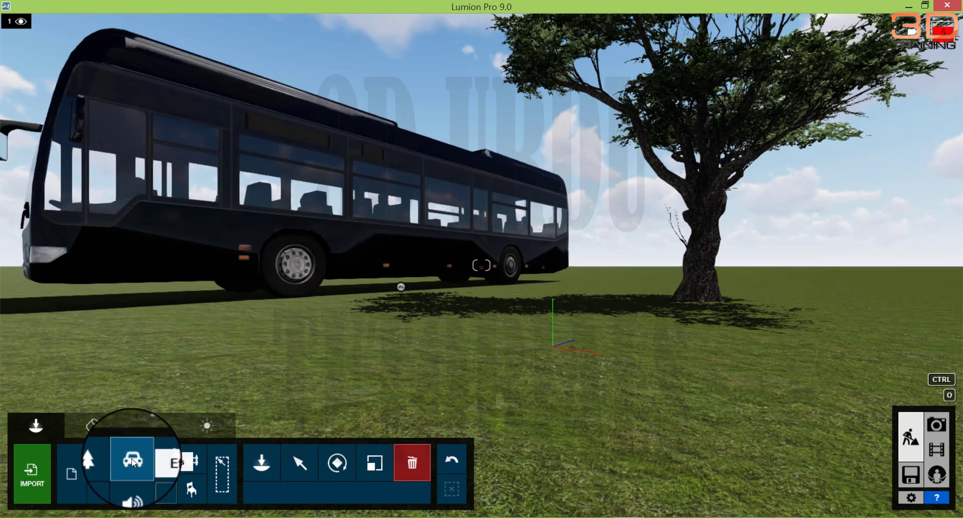
{"action": "left_click", "coordinate": [401, 287]}
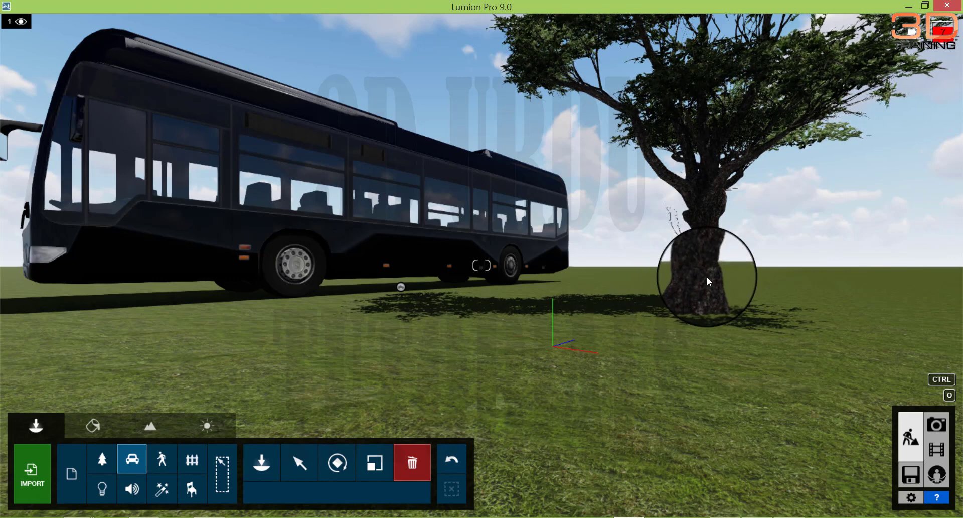
{"action": "left_click", "coordinate": [102, 459]}
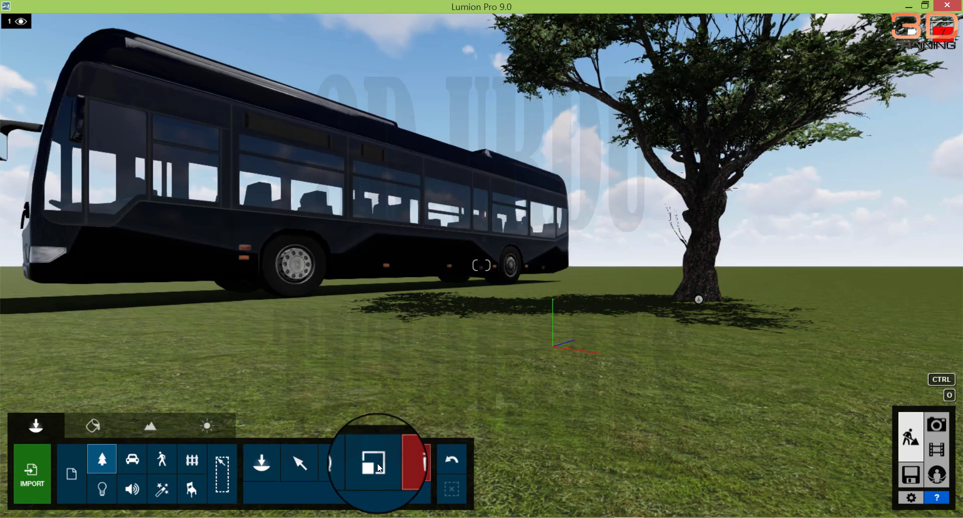
{"action": "left_click", "coordinate": [699, 299]}
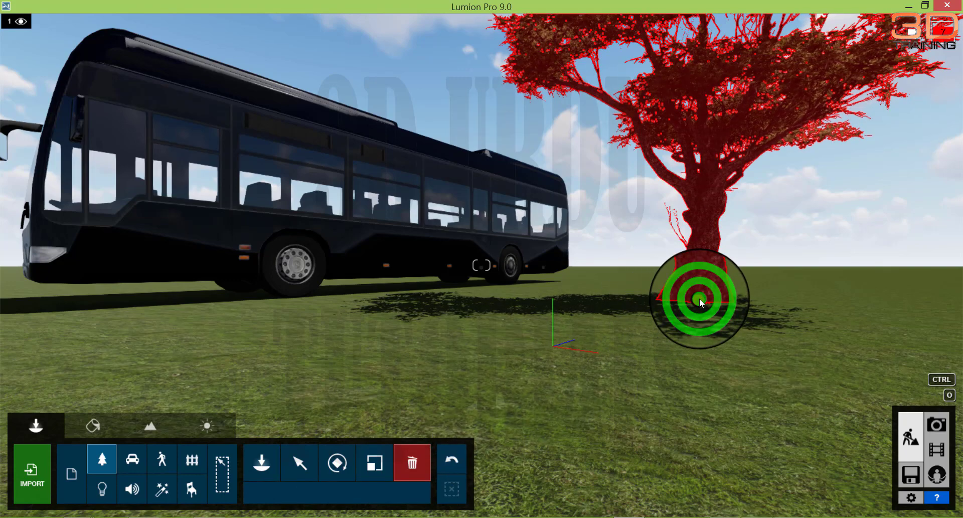
{"action": "left_click", "coordinate": [166, 461]}
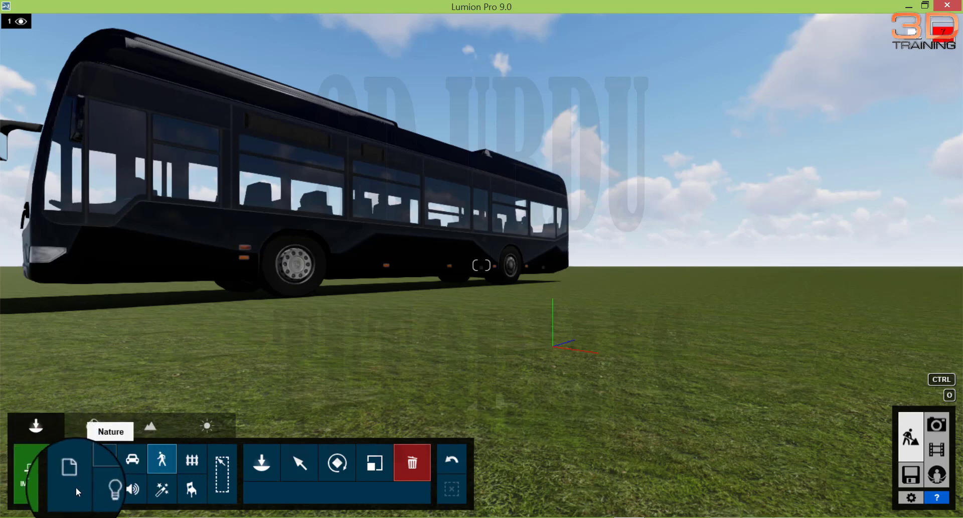
{"action": "left_click", "coordinate": [133, 464]}
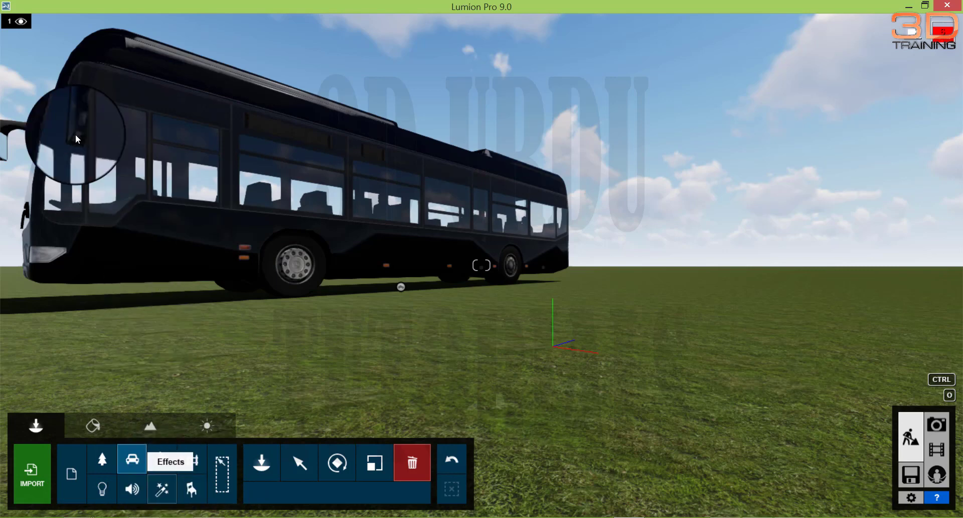
{"action": "mouse_move", "coordinate": [38, 16]}
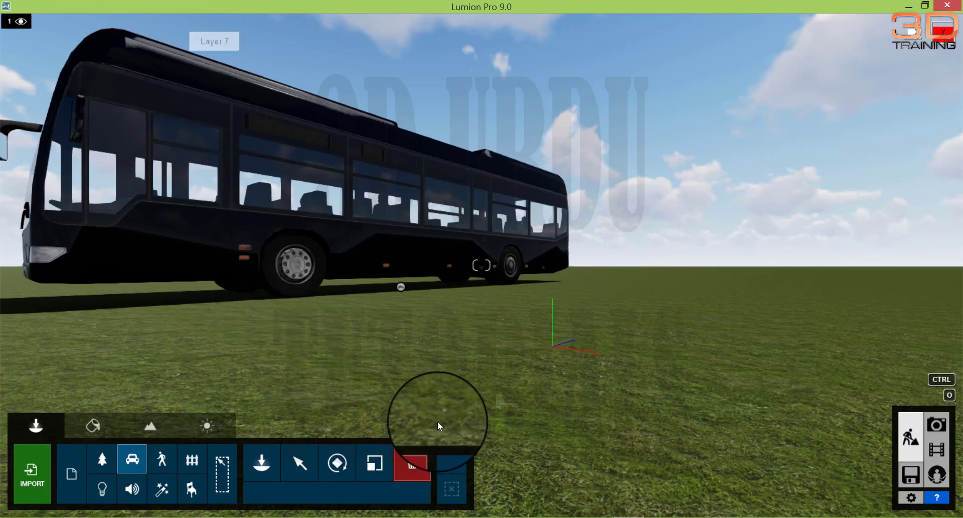
Step: Place a single Acacia2 RT tree from the Nature Library on the open grass beyond the rear of the bus
{"action": "left_click", "coordinate": [106, 462]}
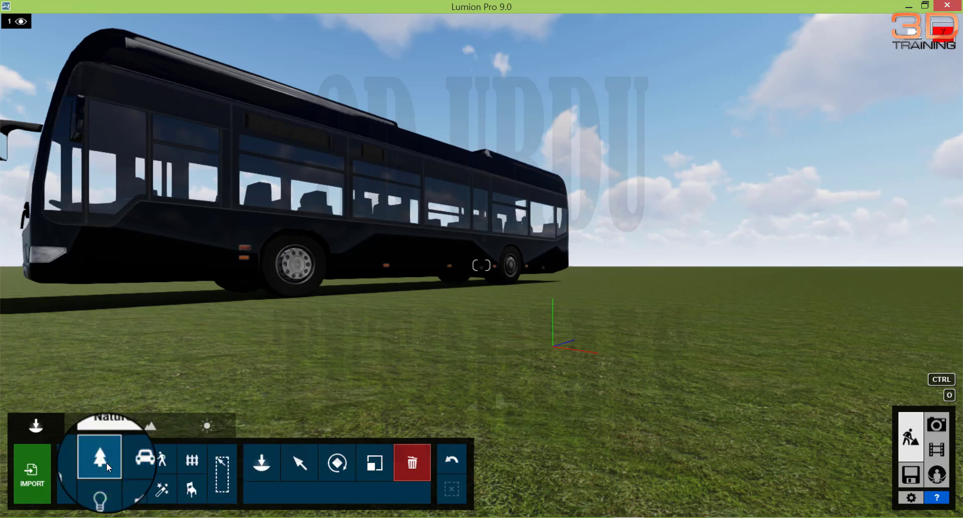
{"action": "left_click", "coordinate": [107, 462]}
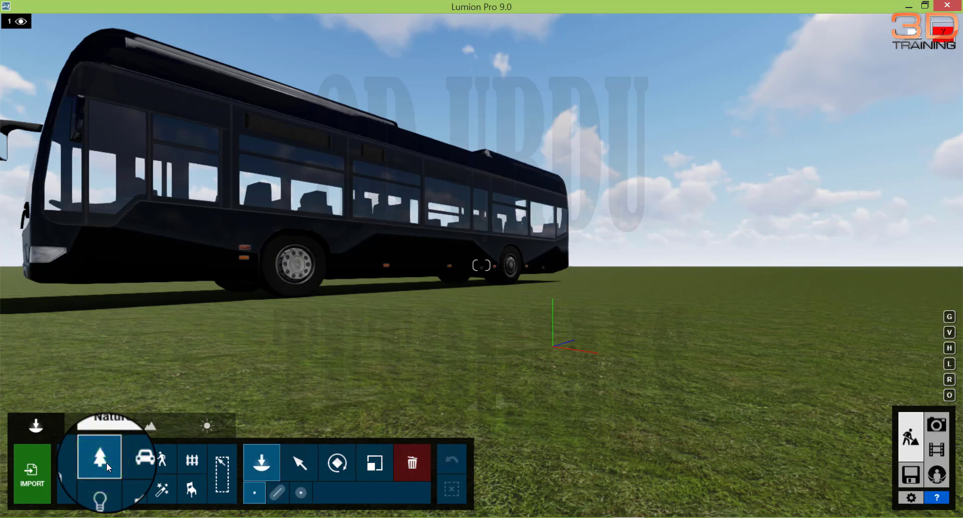
{"action": "key", "text": "q"}
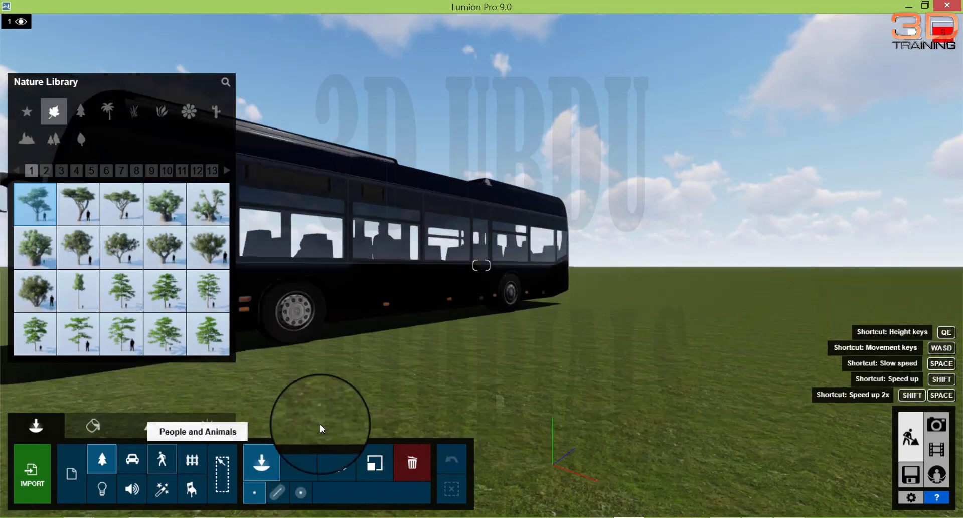
{"action": "right_click_drag", "start_coordinate": [400, 375], "coordinate": [401, 383]}
{"action": "mouse_move", "coordinate": [91, 216]}
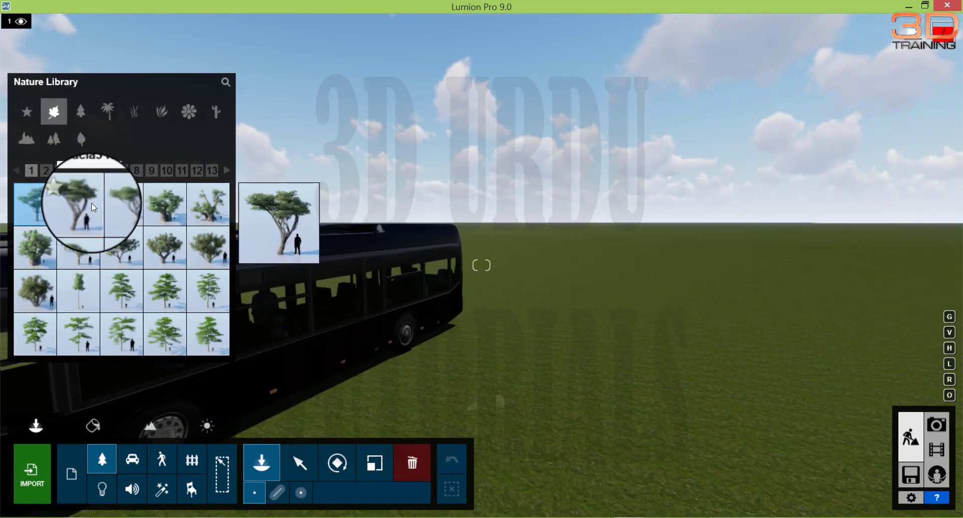
{"action": "left_click", "coordinate": [611, 342]}
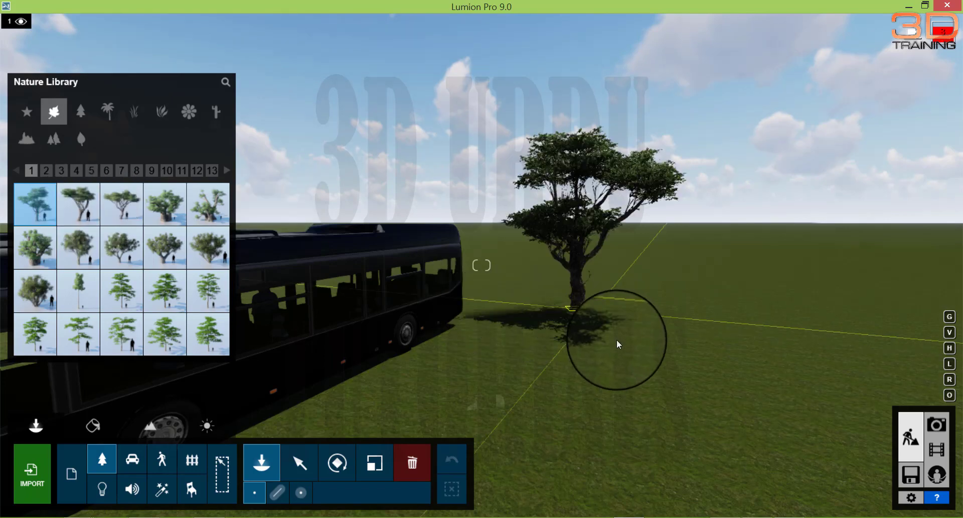
{"action": "key", "text": "ctrl+z"}
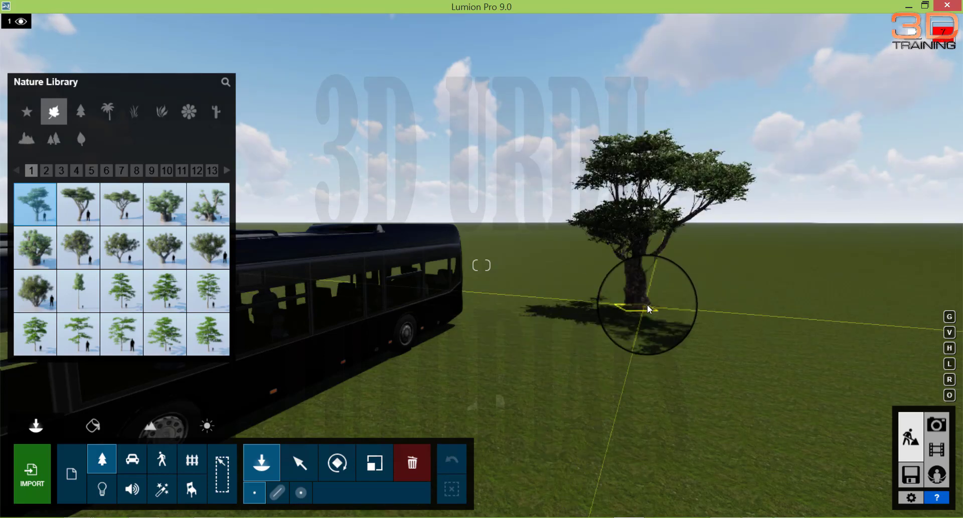
{"action": "left_click", "coordinate": [649, 307]}
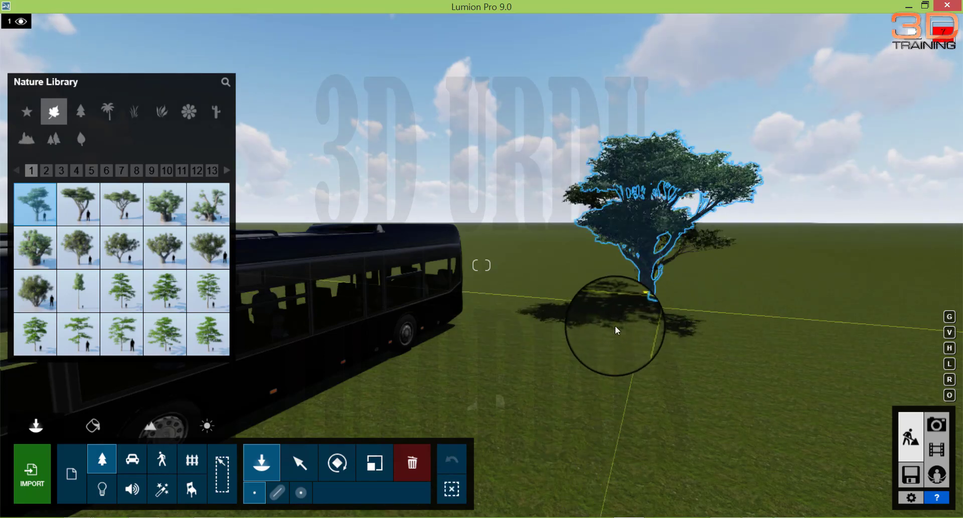
{"action": "left_click", "coordinate": [541, 334]}
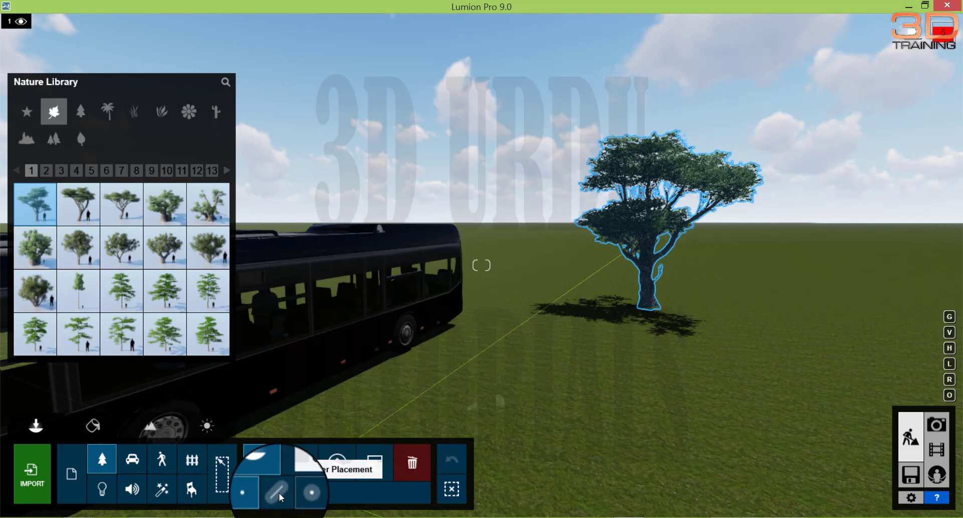
{"action": "left_click", "coordinate": [296, 457]}
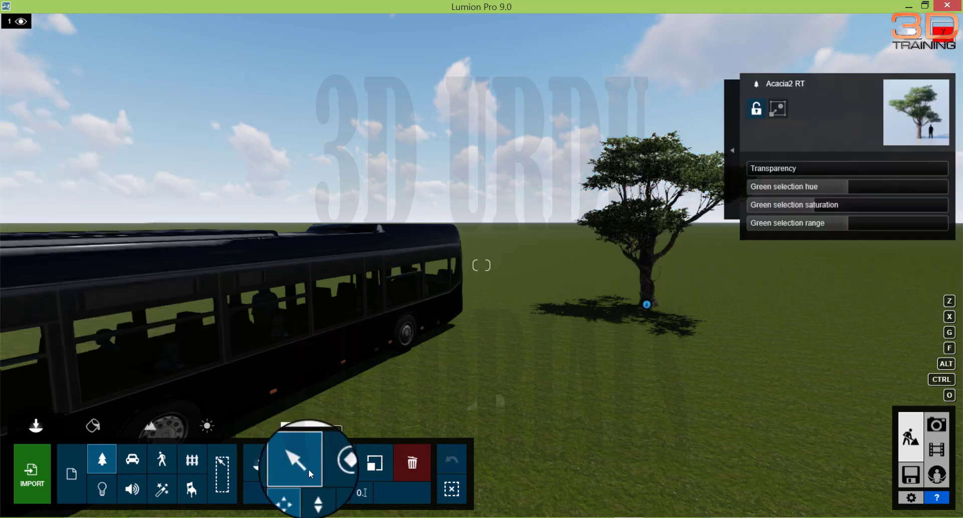
Step: Choose the Alexandra Palm Extra Large from the palm category and switch to mass placement
{"action": "left_click", "coordinate": [103, 458]}
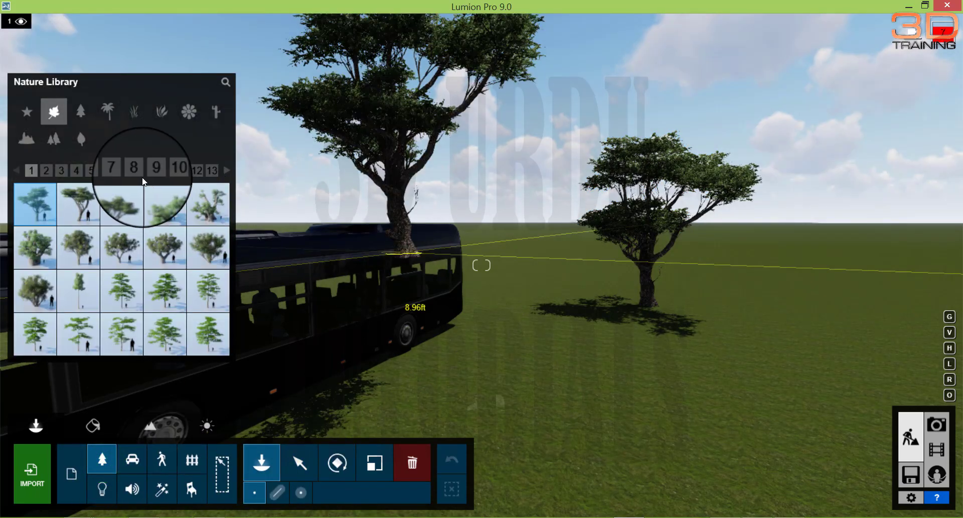
{"action": "left_click", "coordinate": [108, 115]}
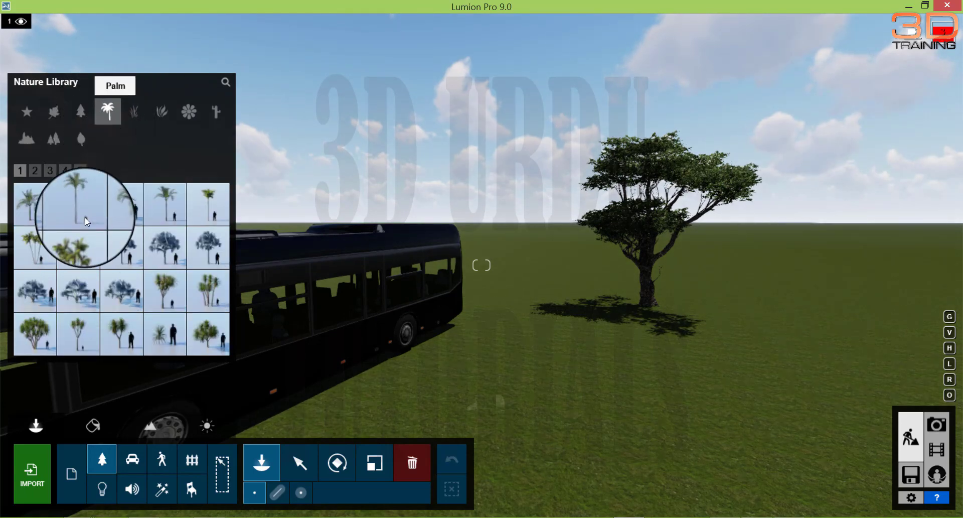
{"action": "mouse_move", "coordinate": [86, 221]}
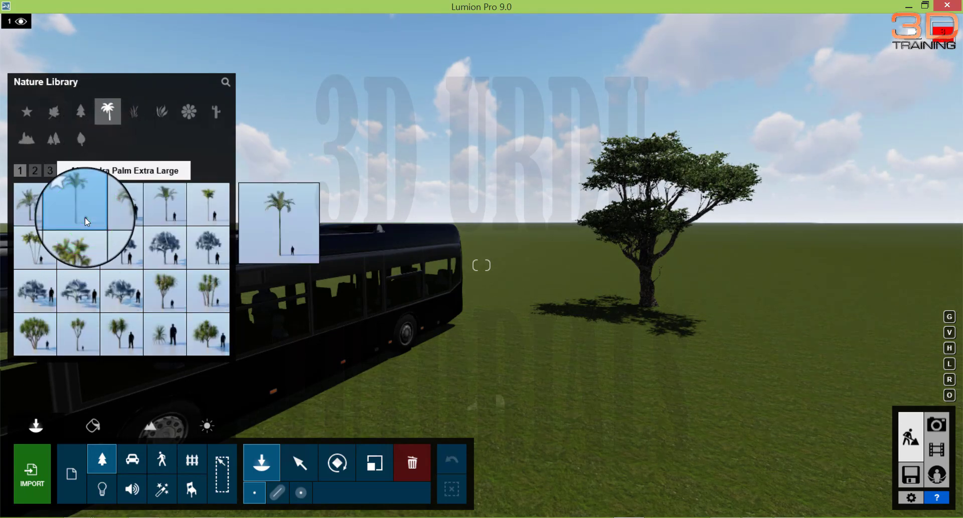
{"action": "left_click", "coordinate": [86, 222]}
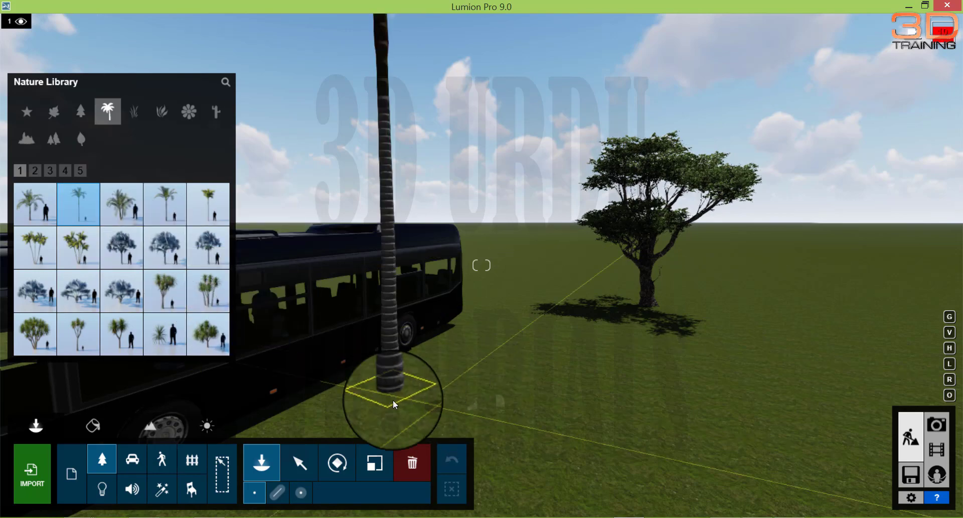
{"action": "left_click", "coordinate": [278, 493]}
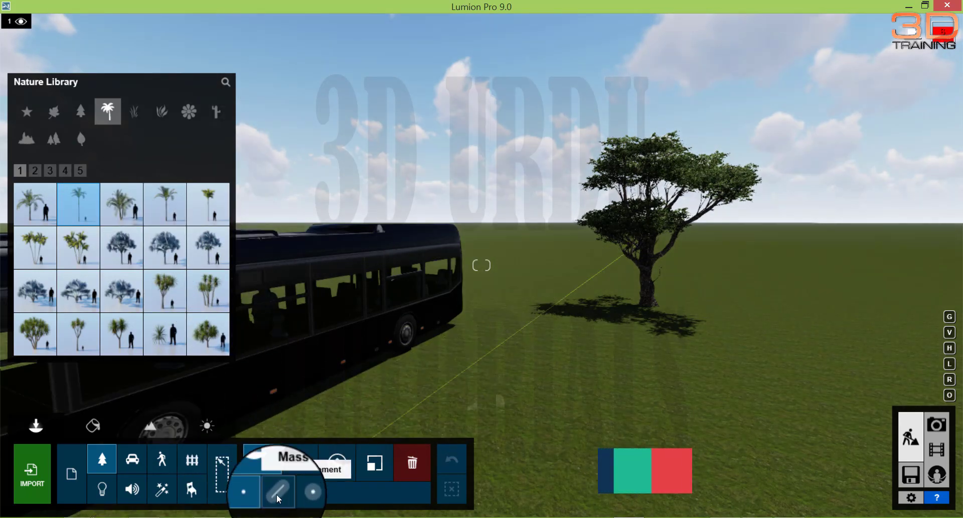
{"action": "left_click", "coordinate": [277, 492]}
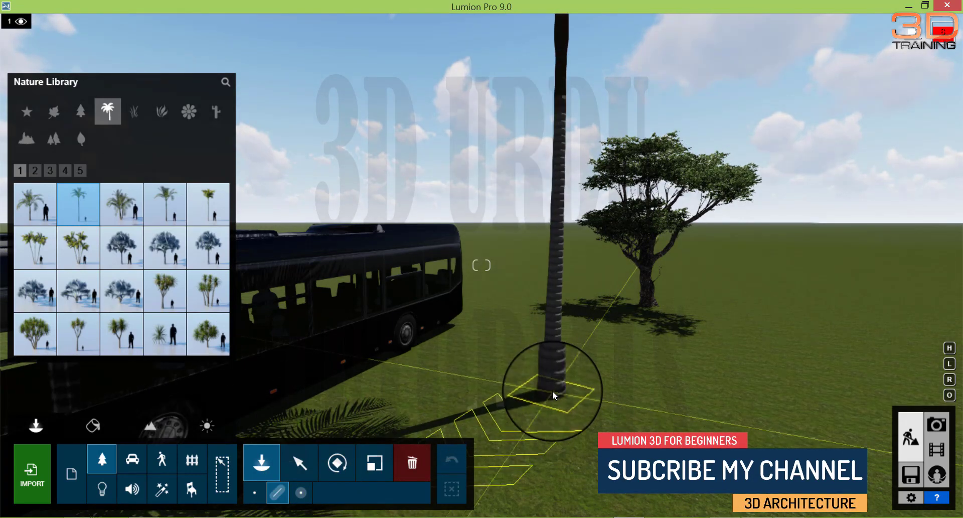
Step: Lay out a diagonal line of palms across the grass in front of the acacia and raise the number of items to about half its range
{"action": "left_click", "coordinate": [554, 394]}
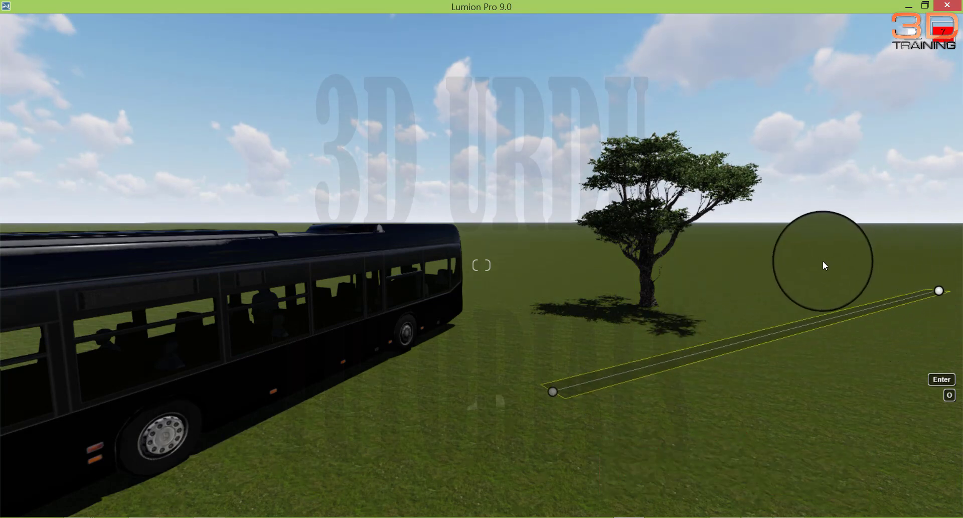
{"action": "left_click_drag", "start_coordinate": [787, 263], "coordinate": [845, 390]}
{"action": "left_click_drag", "start_coordinate": [891, 326], "coordinate": [932, 259]}
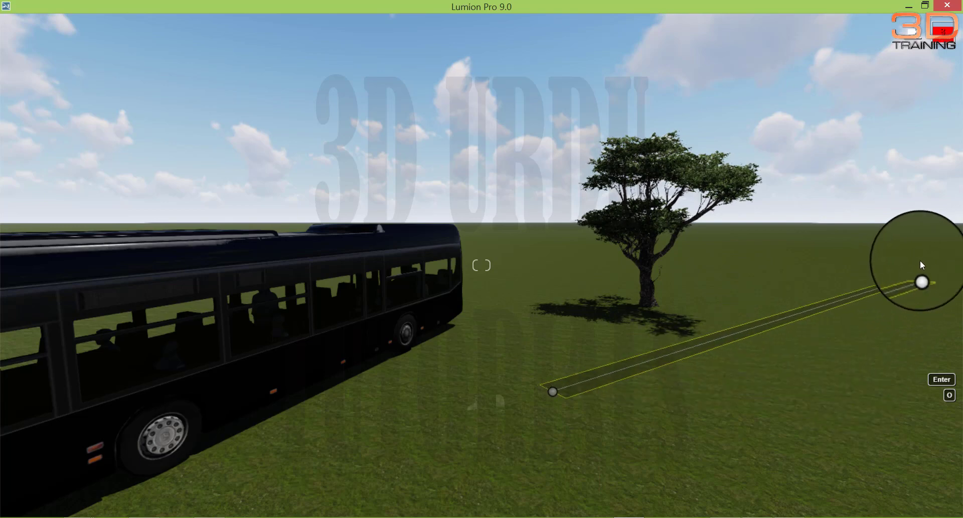
{"action": "left_click_drag", "start_coordinate": [728, 343], "coordinate": [926, 300]}
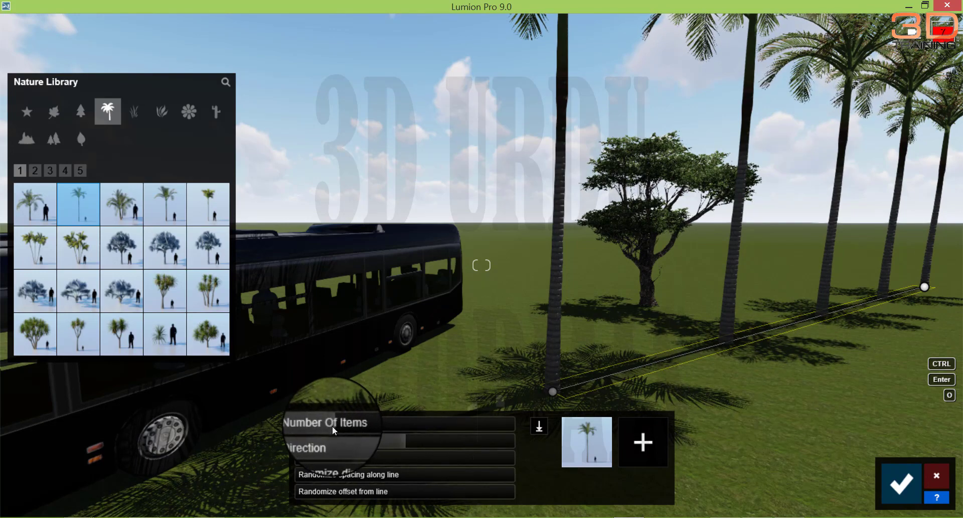
{"action": "left_click_drag", "start_coordinate": [333, 429], "coordinate": [413, 426]}
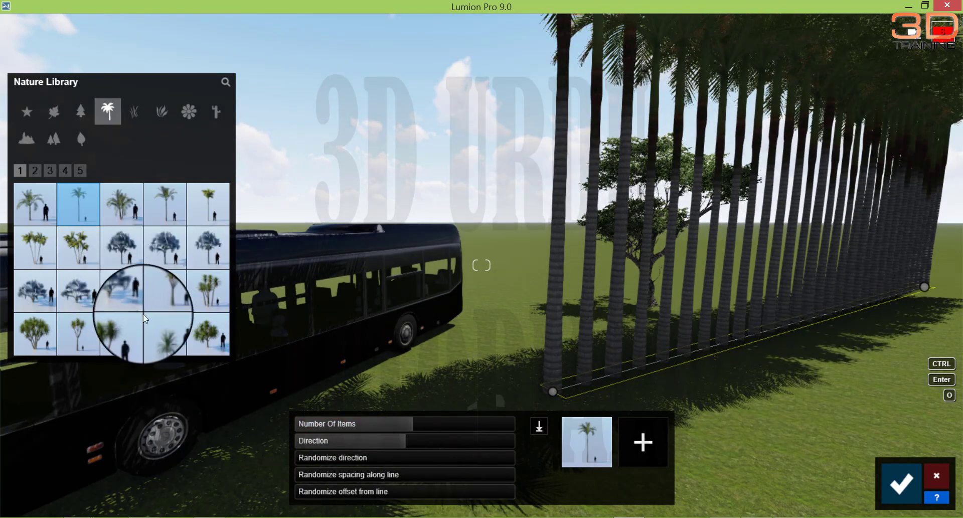
Step: Add the blue-grey fan palm and the first palm in the library to the species mixed along the line
{"action": "mouse_move", "coordinate": [124, 301]}
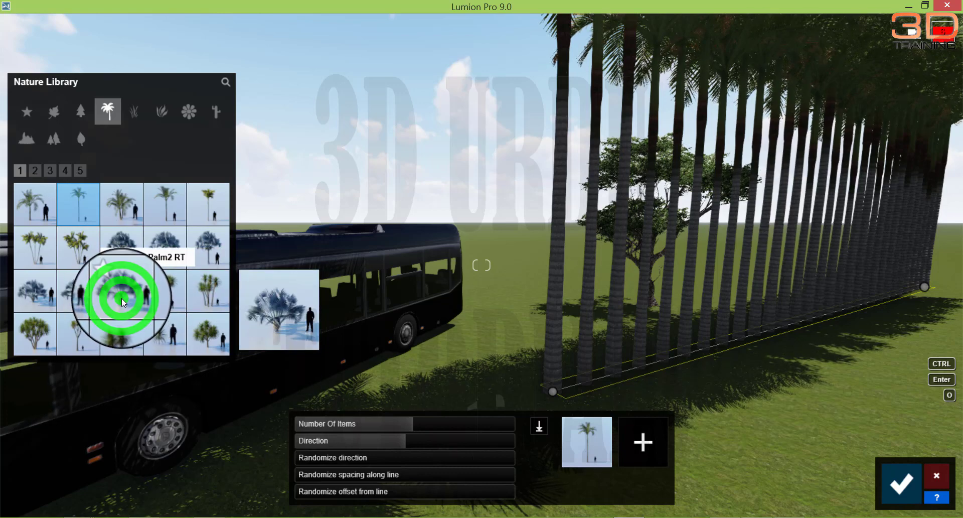
{"action": "left_click", "coordinate": [124, 301]}
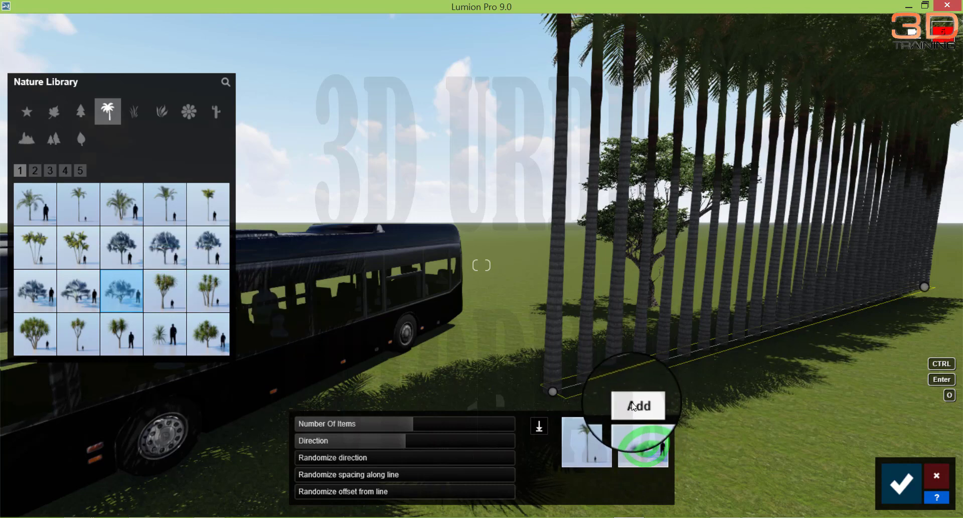
{"action": "left_click", "coordinate": [650, 420]}
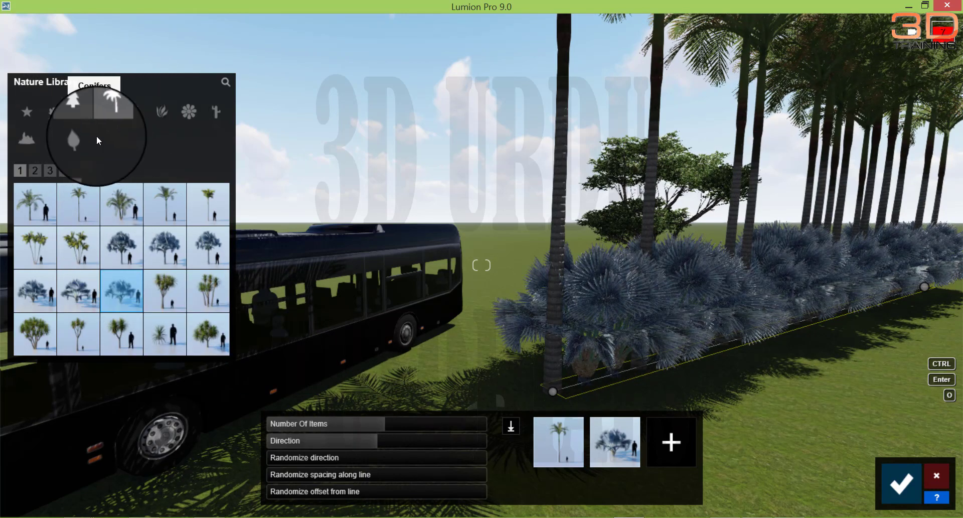
{"action": "left_click", "coordinate": [35, 217]}
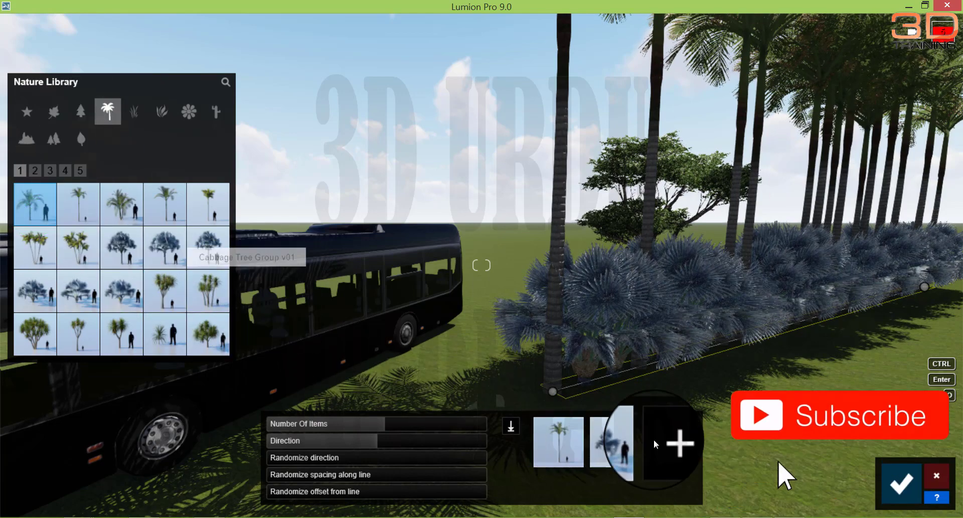
{"action": "left_click", "coordinate": [672, 442]}
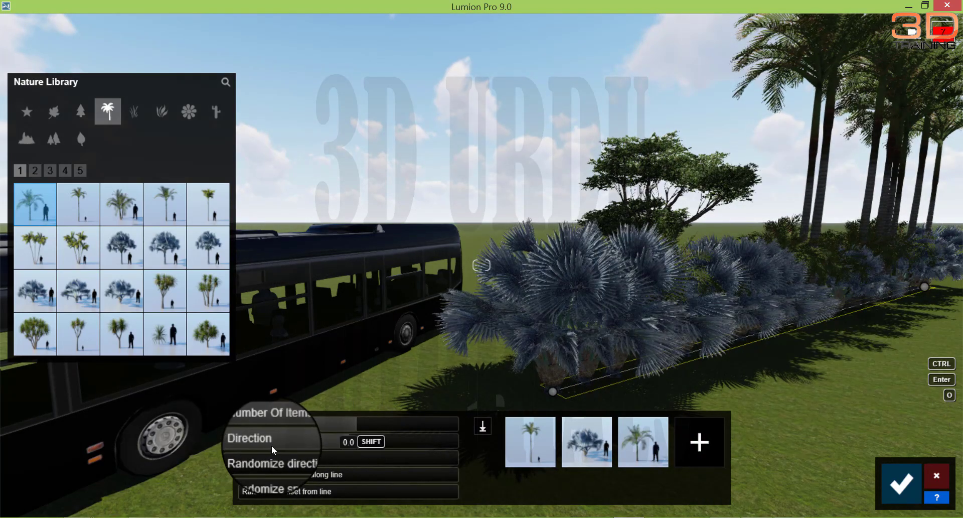
Step: Increase the line's direction and direction randomness to high values, and randomize the spacing along the line by about 0.7
{"action": "left_click", "coordinate": [337, 442], "text": "shift"}
{"action": "left_click_drag", "start_coordinate": [373, 446], "coordinate": [406, 460], "text": "shift"}
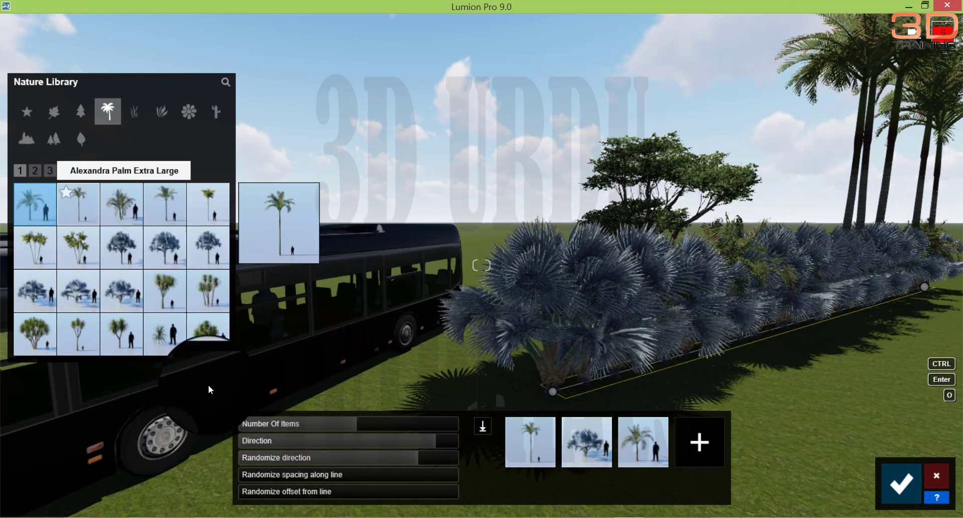
{"action": "left_click", "coordinate": [253, 481]}
{"action": "left_click_drag", "start_coordinate": [373, 483], "coordinate": [411, 484]}
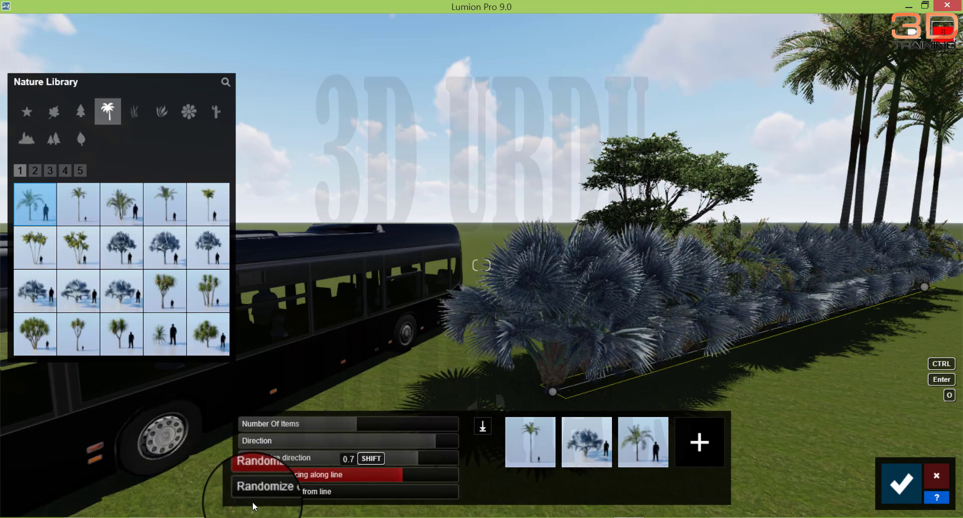
Step: Set the palms' randomized offset from the line to maximum, raise the number of items to about three quarters, and finish the mass placement
{"action": "left_click_drag", "start_coordinate": [242, 499], "coordinate": [636, 372]}
{"action": "key", "text": "s"}
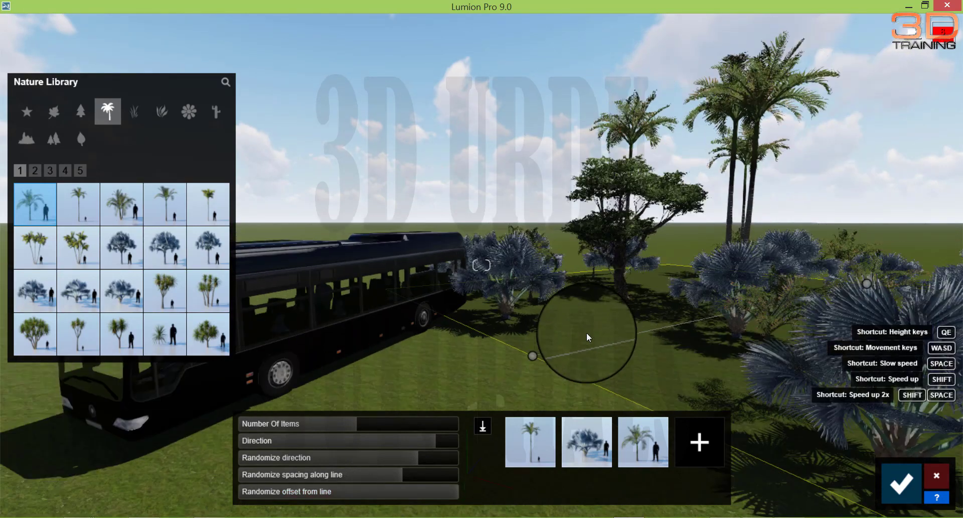
{"action": "right_click_drag", "start_coordinate": [569, 328], "coordinate": [357, 423]}
{"action": "left_click_drag", "start_coordinate": [359, 424], "coordinate": [405, 430]}
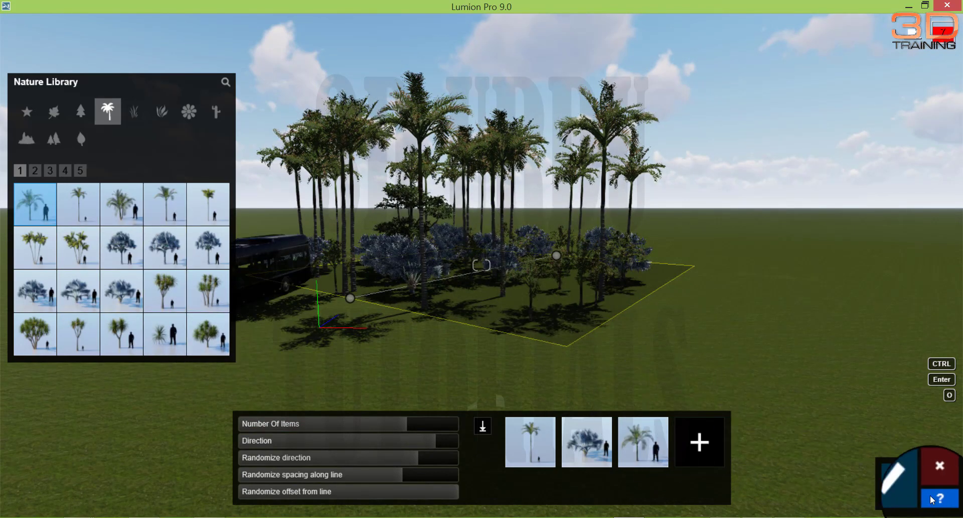
{"action": "left_click", "coordinate": [902, 483]}
{"action": "left_click", "coordinate": [466, 335]}
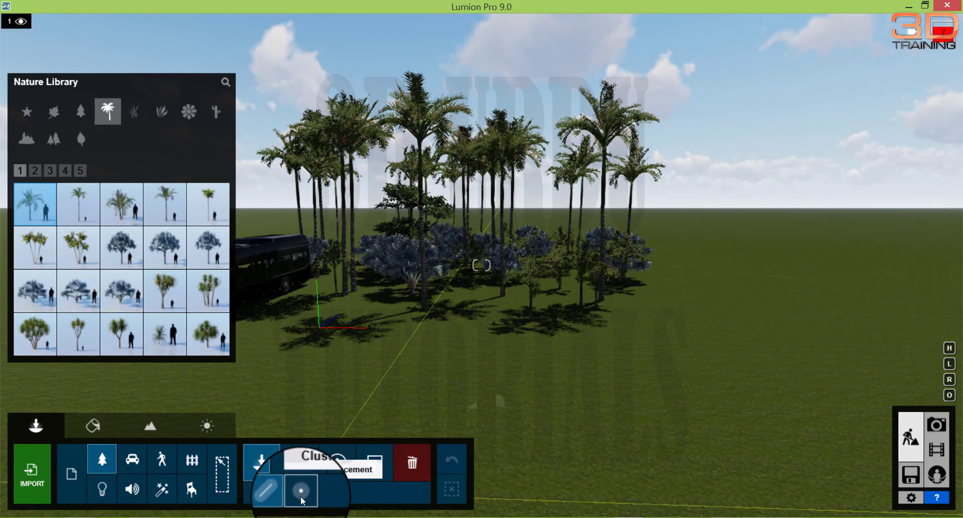
Step: Place a cluster of Cabbage Tree Group v01 on the grass in front of the palm planting using cluster placement
{"action": "left_click", "coordinate": [302, 496]}
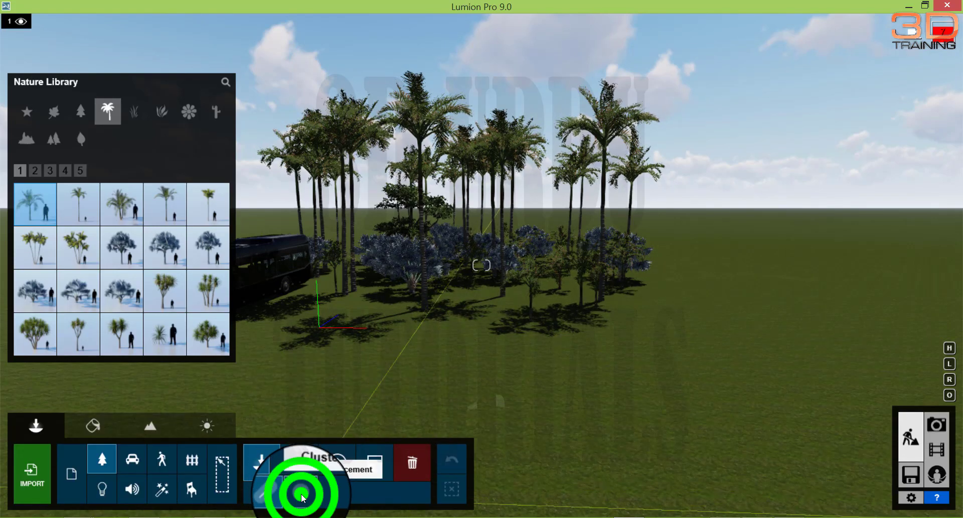
{"action": "left_click", "coordinate": [211, 304]}
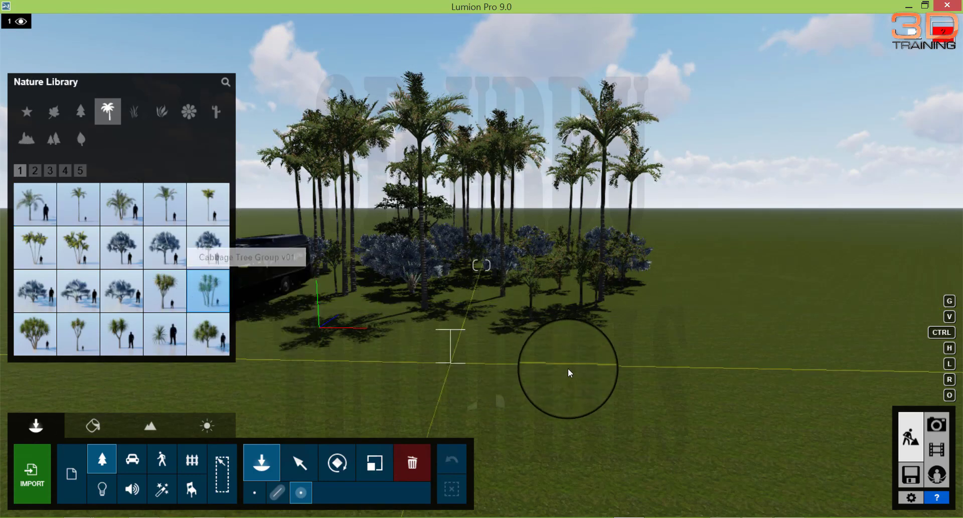
{"action": "left_click", "coordinate": [606, 374]}
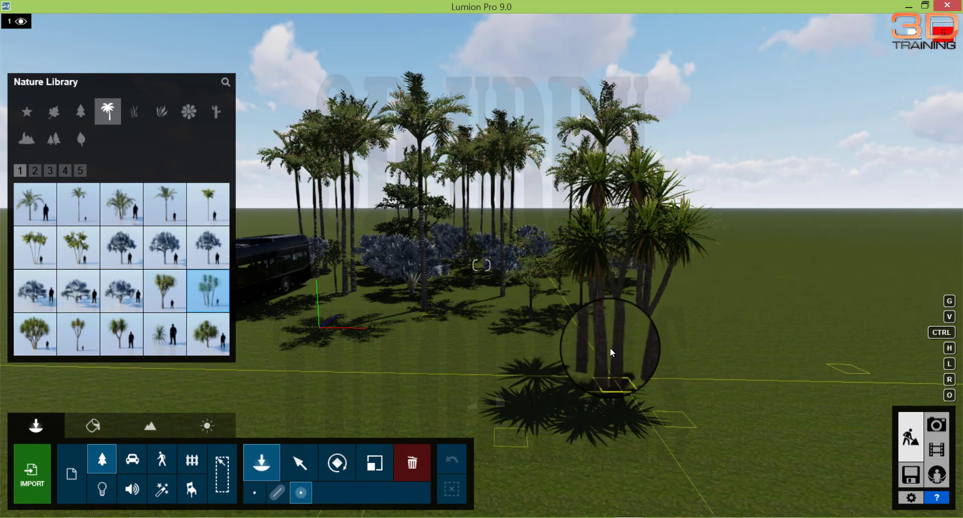
{"action": "left_click", "coordinate": [532, 348]}
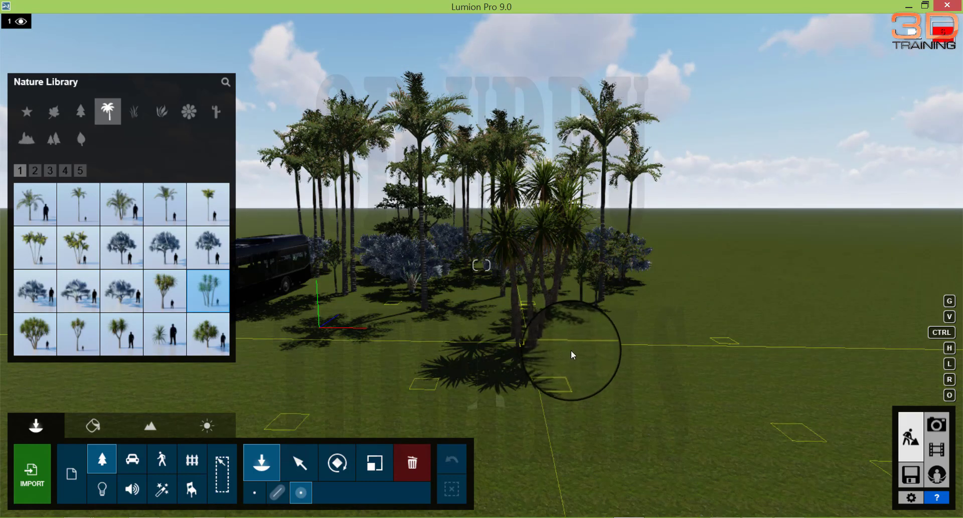
{"action": "left_click", "coordinate": [584, 355]}
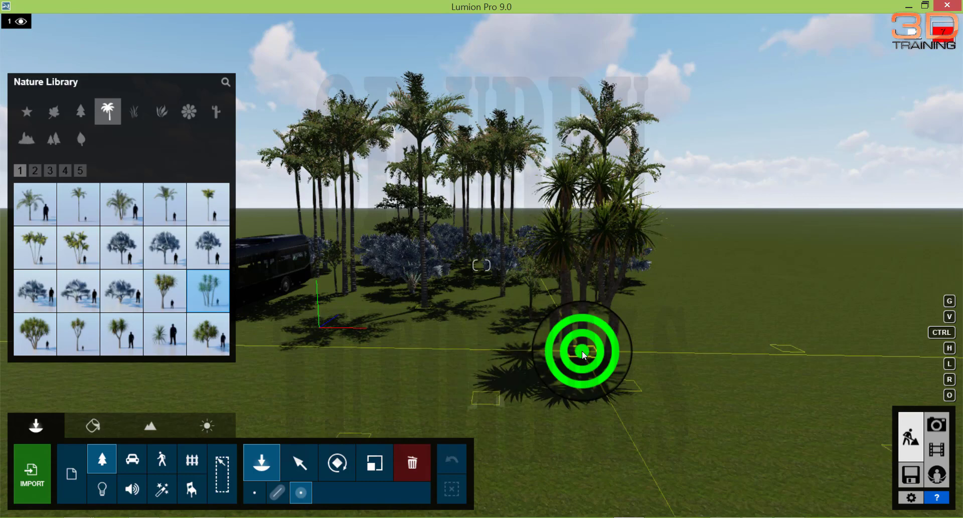
{"action": "right_click_drag", "start_coordinate": [584, 362], "coordinate": [662, 394]}
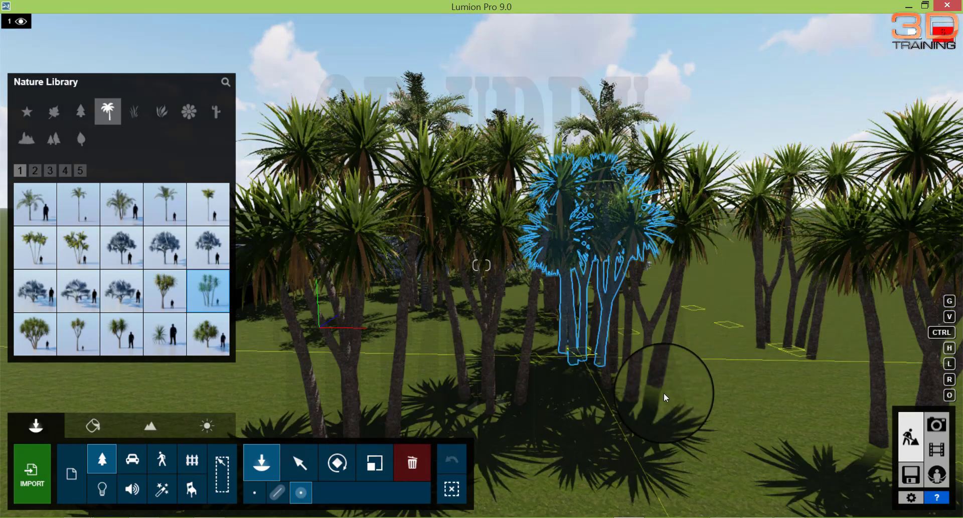
{"action": "scroll", "coordinate": [666, 398], "scroll_direction": "down", "scroll_amount": 5}
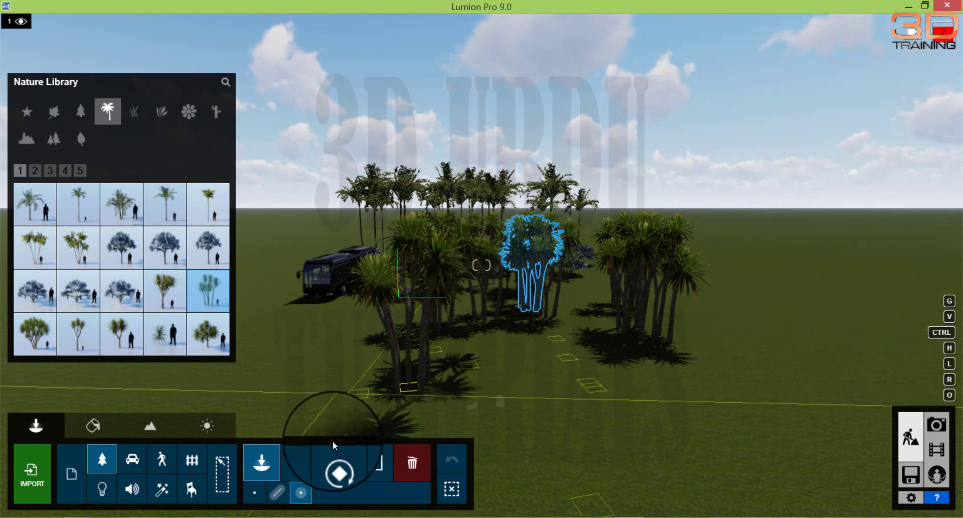
Step: Try moving the cabbage tree group nearest the bus freely across the ground and vertically
{"action": "left_click", "coordinate": [305, 468]}
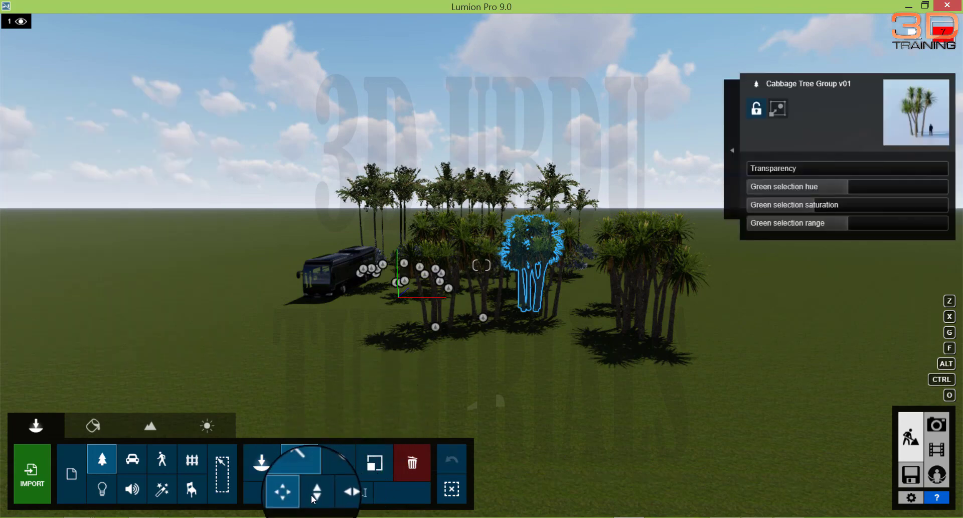
{"action": "left_click", "coordinate": [435, 327]}
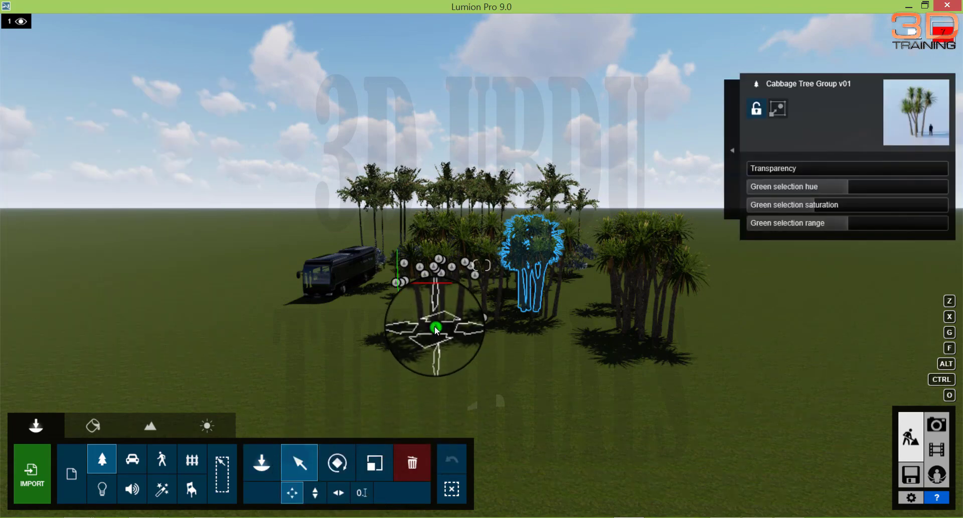
{"action": "left_click", "coordinate": [292, 490]}
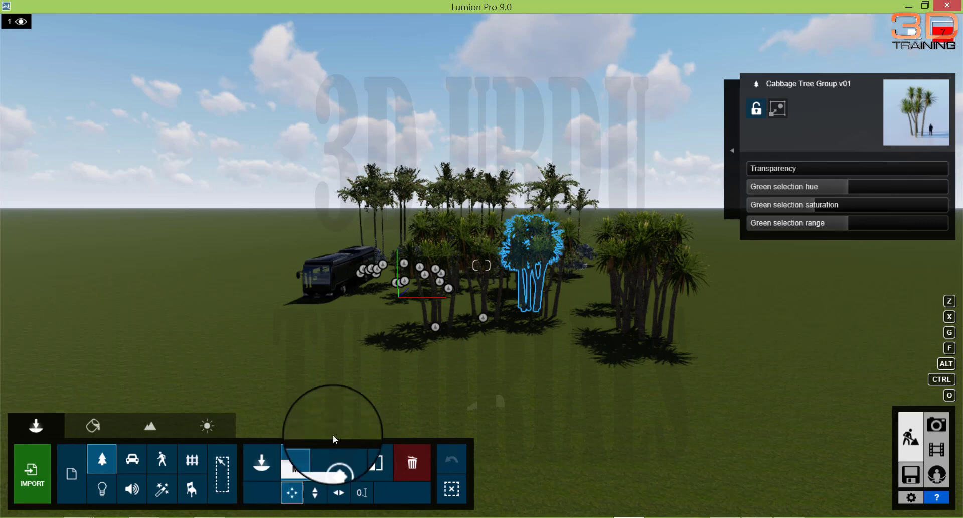
{"action": "left_click_drag", "start_coordinate": [435, 326], "coordinate": [402, 362]}
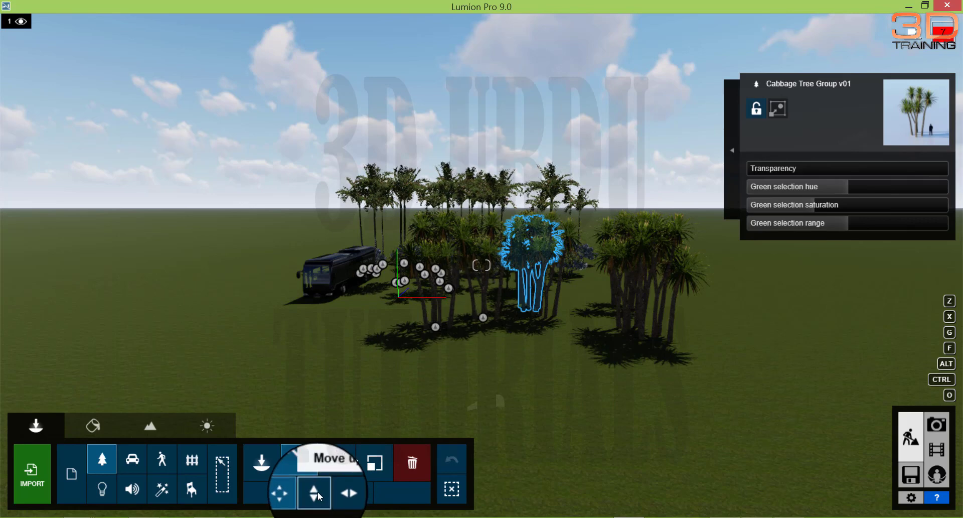
{"action": "left_click", "coordinate": [315, 492]}
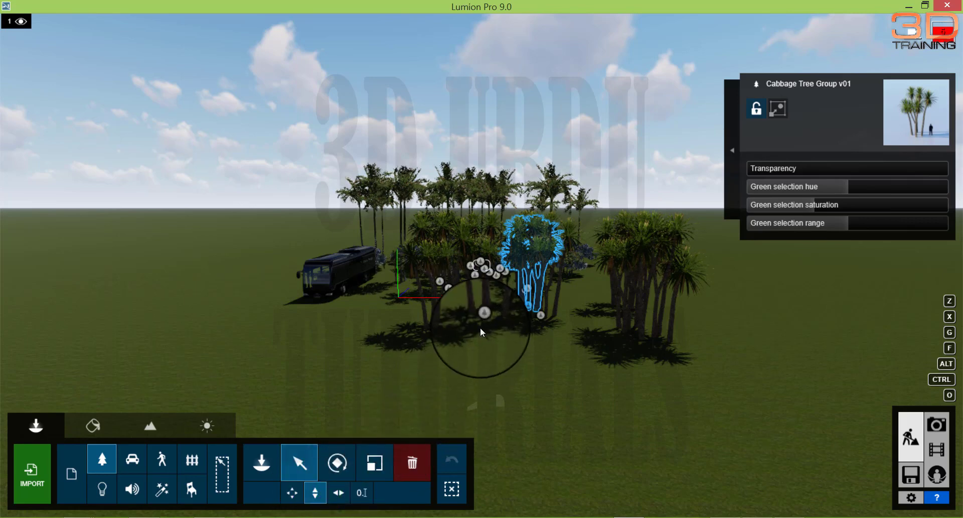
{"action": "left_click_drag", "start_coordinate": [436, 328], "coordinate": [420, 303]}
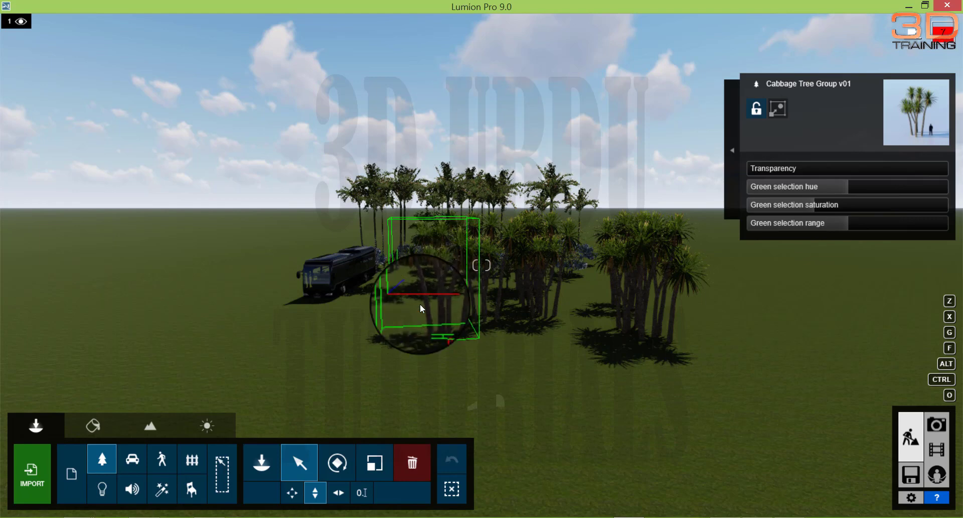
Step: Move three cabbage tree groups horizontally out of the cluster: one beyond the bus, one in front of it, and one into the foreground
{"action": "left_click", "coordinate": [339, 492]}
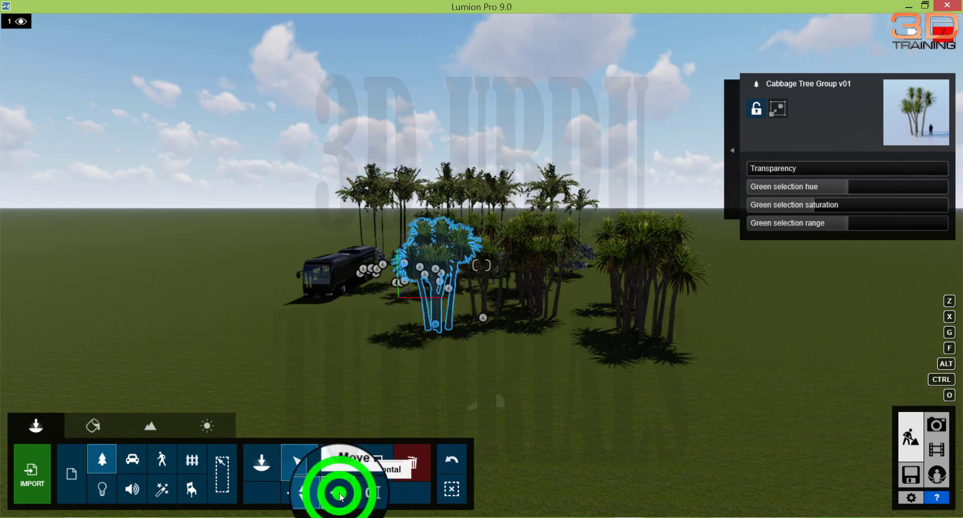
{"action": "left_click", "coordinate": [435, 324]}
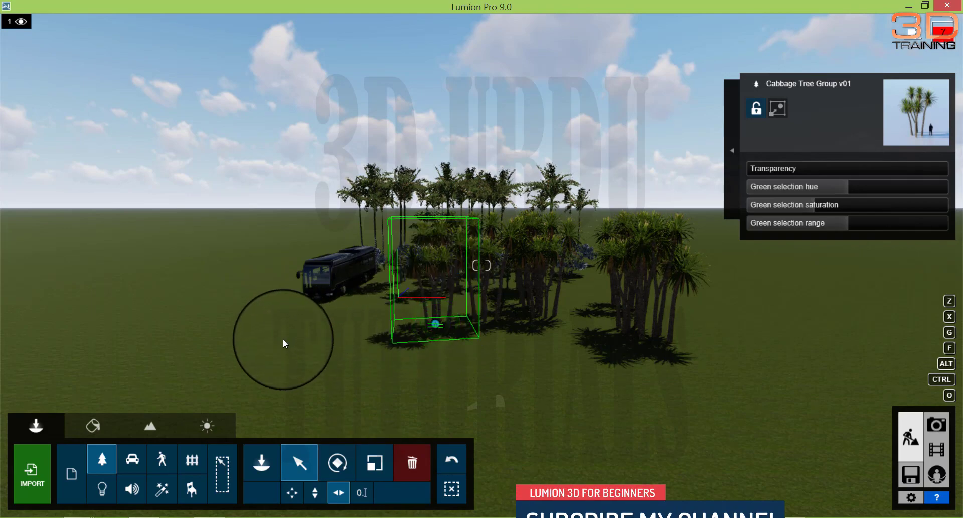
{"action": "left_click_drag", "start_coordinate": [283, 338], "coordinate": [166, 335]}
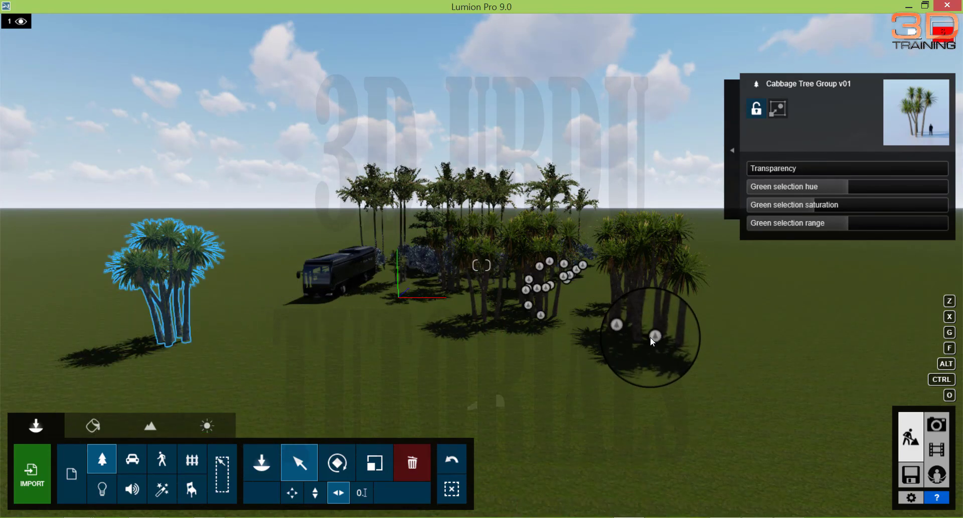
{"action": "left_click_drag", "start_coordinate": [652, 341], "coordinate": [574, 352]}
{"action": "left_click_drag", "start_coordinate": [483, 357], "coordinate": [303, 356]}
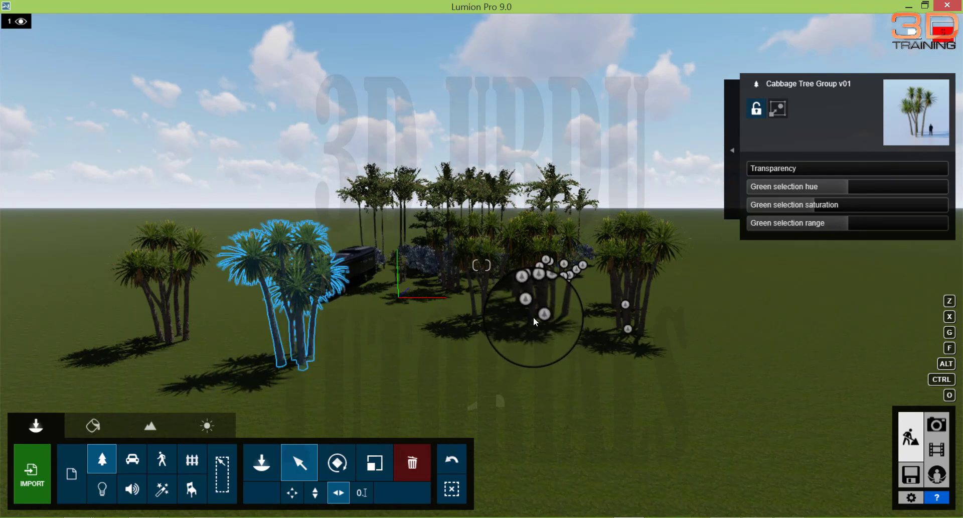
{"action": "left_click_drag", "start_coordinate": [541, 315], "coordinate": [427, 373]}
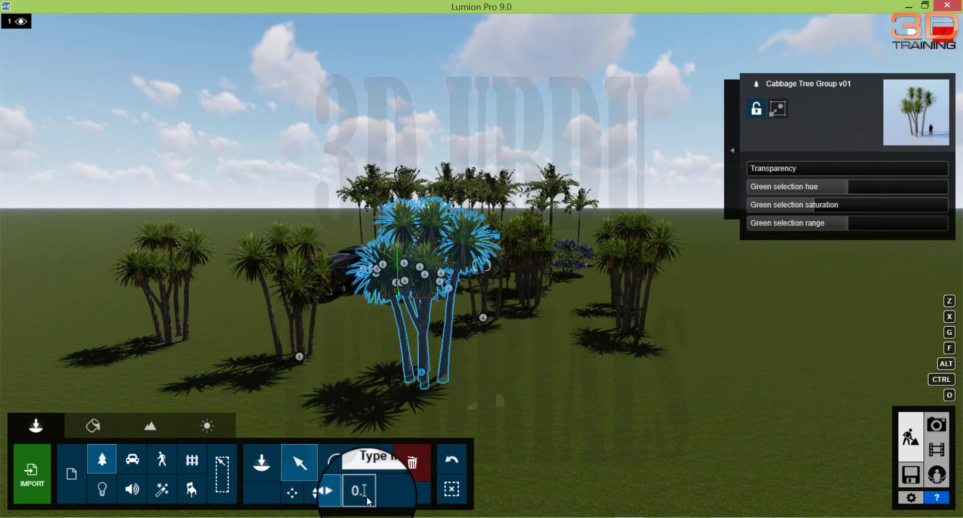
Step: Place the foreground cabbage tree group at the scene origin by setting its X and Z positions to 0, and inspect it up close
{"action": "left_click", "coordinate": [366, 490]}
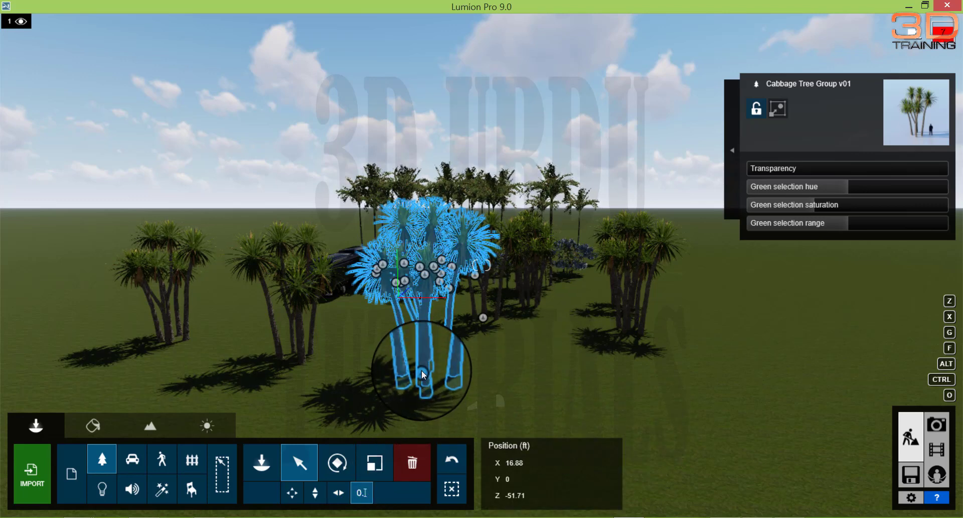
{"action": "mouse_move", "coordinate": [503, 467]}
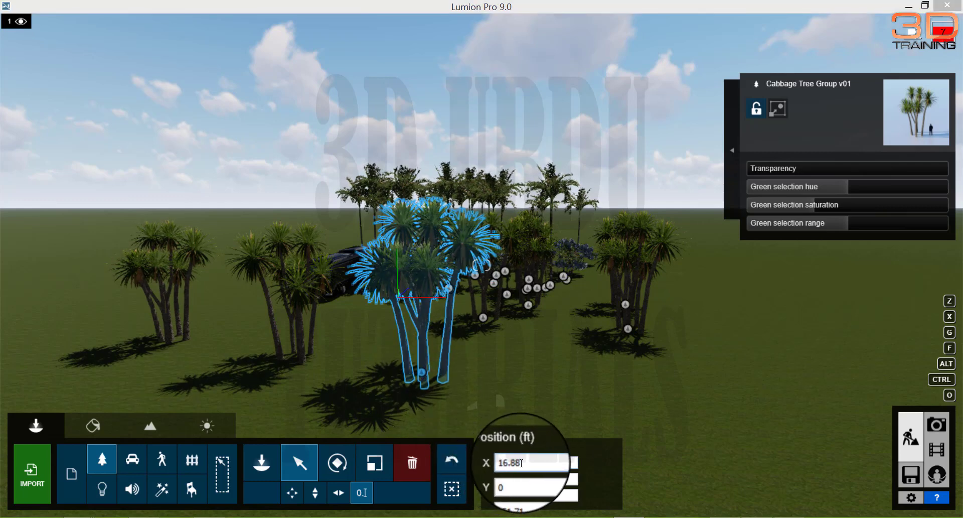
{"action": "double_click", "coordinate": [520, 462]}
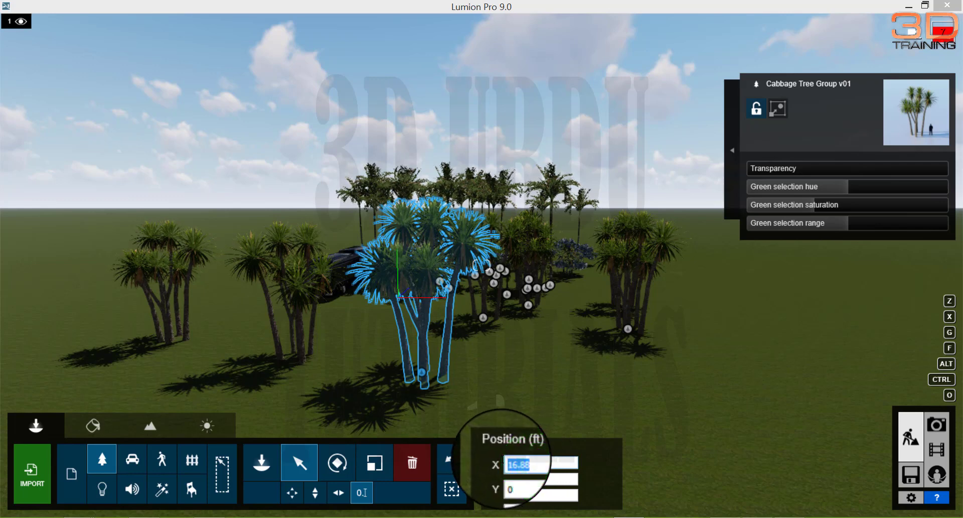
{"action": "type", "text": "0"}
{"action": "key", "text": "Return"}
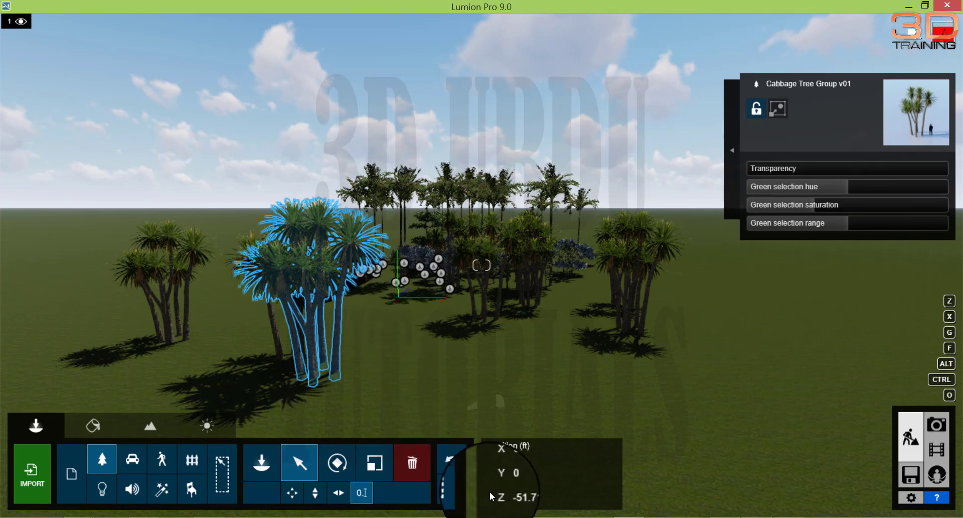
{"action": "left_click", "coordinate": [518, 495]}
{"action": "left_click_drag", "start_coordinate": [524, 495], "coordinate": [506, 494]}
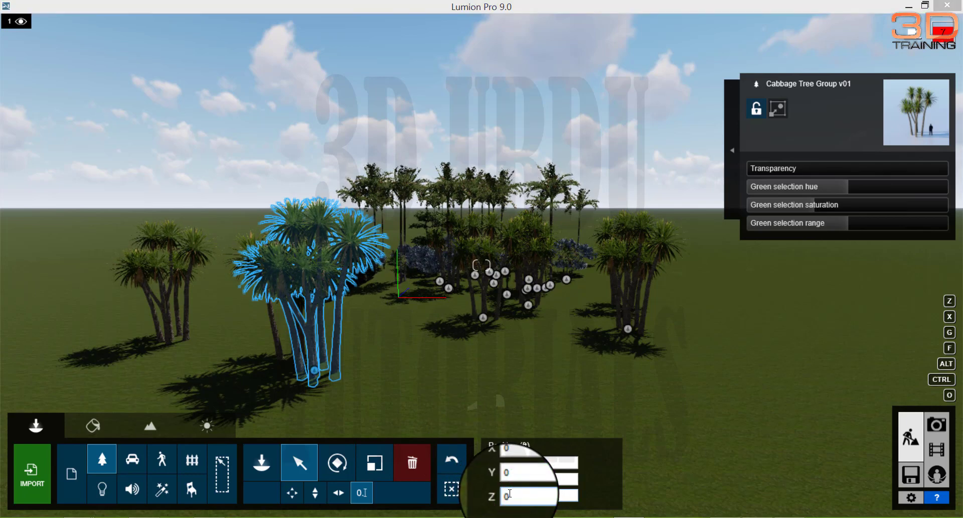
{"action": "key", "text": "Return"}
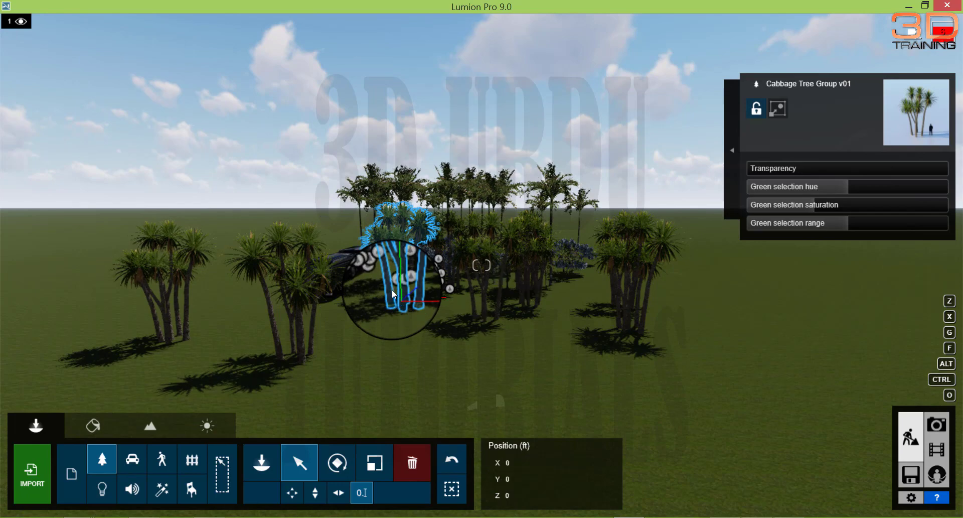
{"action": "key", "text": "w"}
{"action": "right_click_drag", "start_coordinate": [393, 291], "coordinate": [459, 291]}
{"action": "scroll", "coordinate": [465, 266], "scroll_direction": "up", "scroll_amount": 3}
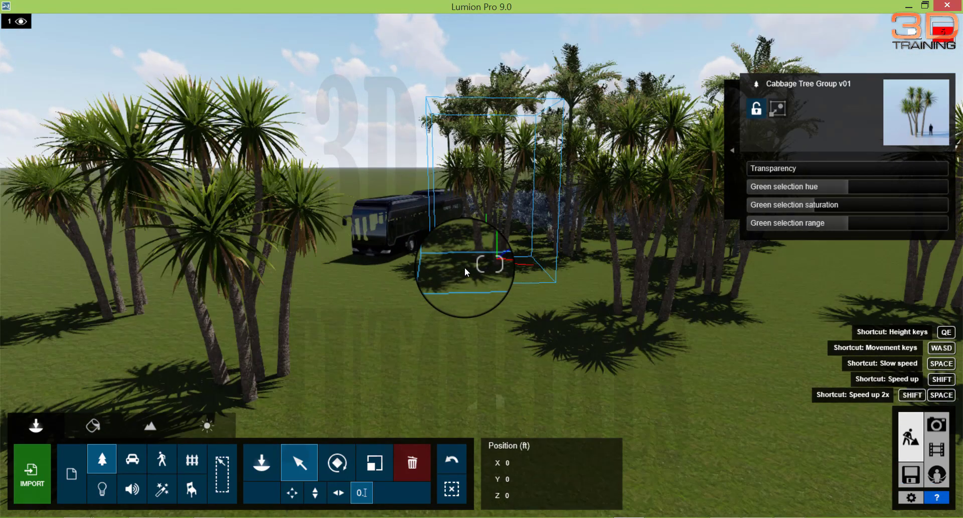
{"action": "scroll", "coordinate": [465, 267], "scroll_direction": "up", "scroll_amount": 5}
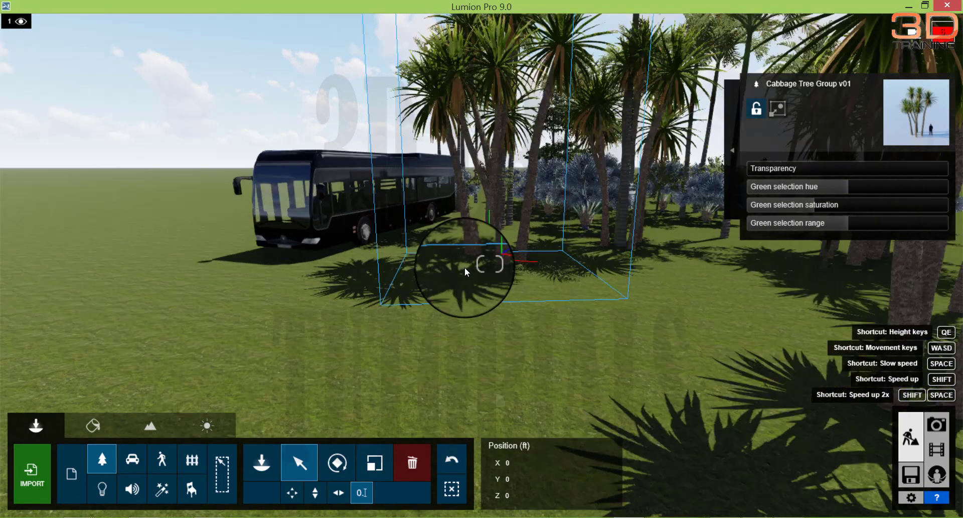
{"action": "scroll", "coordinate": [464, 267], "scroll_direction": "up", "scroll_amount": 3}
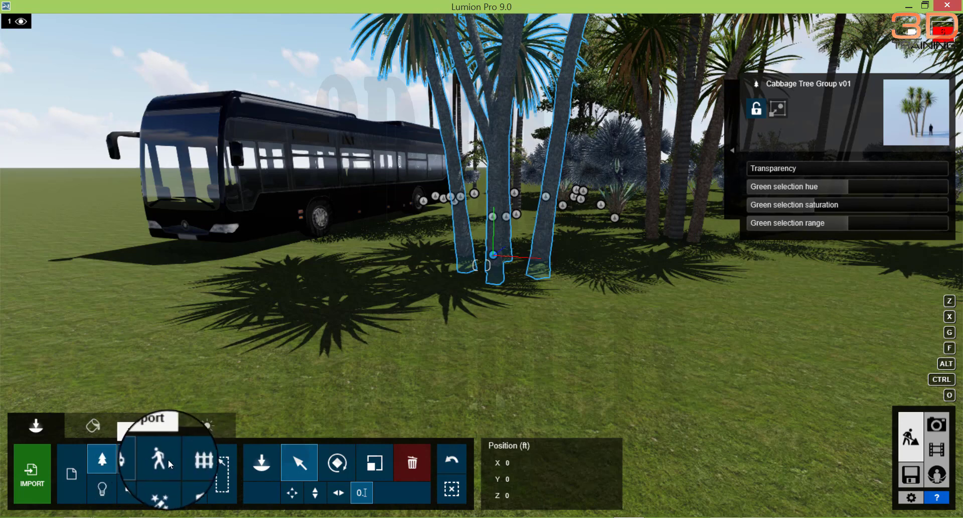
Step: Browse the Outdoor library's Assorted, Buildings, Construction and industrial categories
{"action": "left_click", "coordinate": [191, 464]}
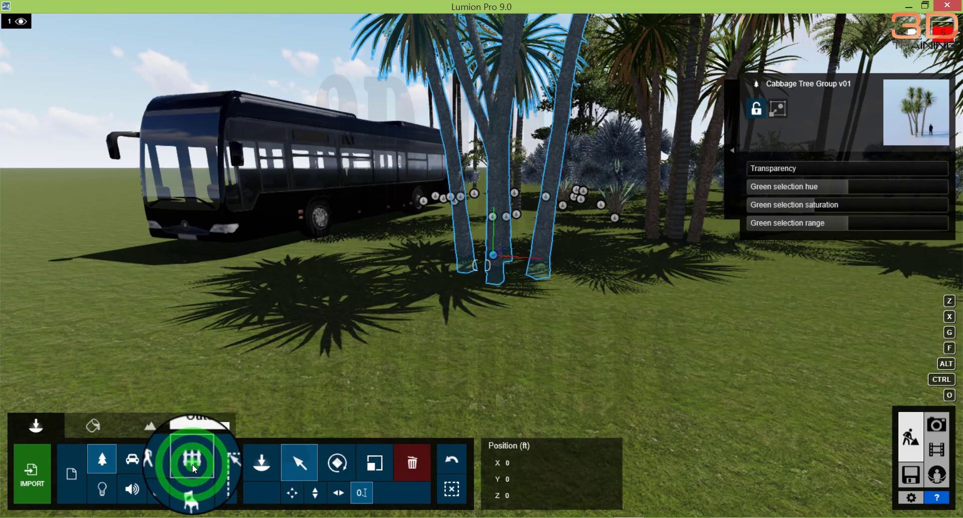
{"action": "left_click", "coordinate": [192, 464]}
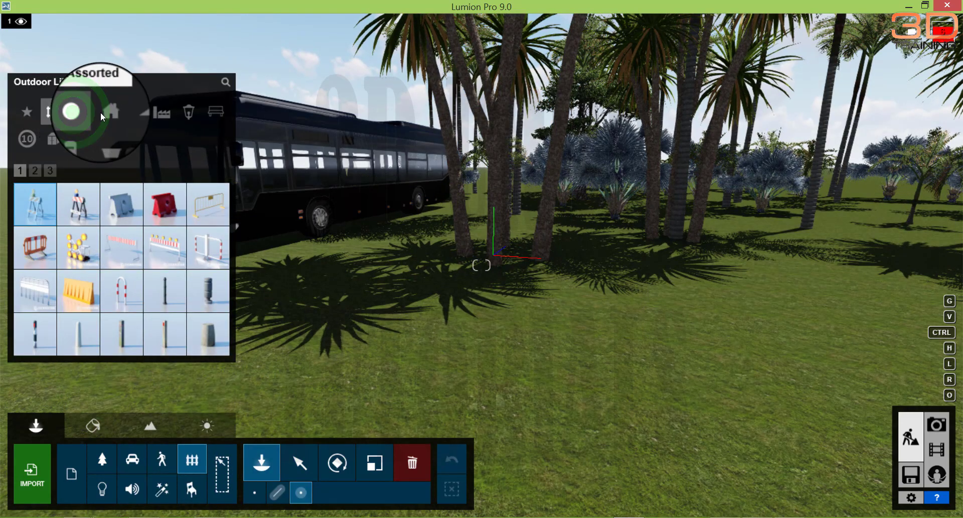
{"action": "left_click", "coordinate": [108, 111]}
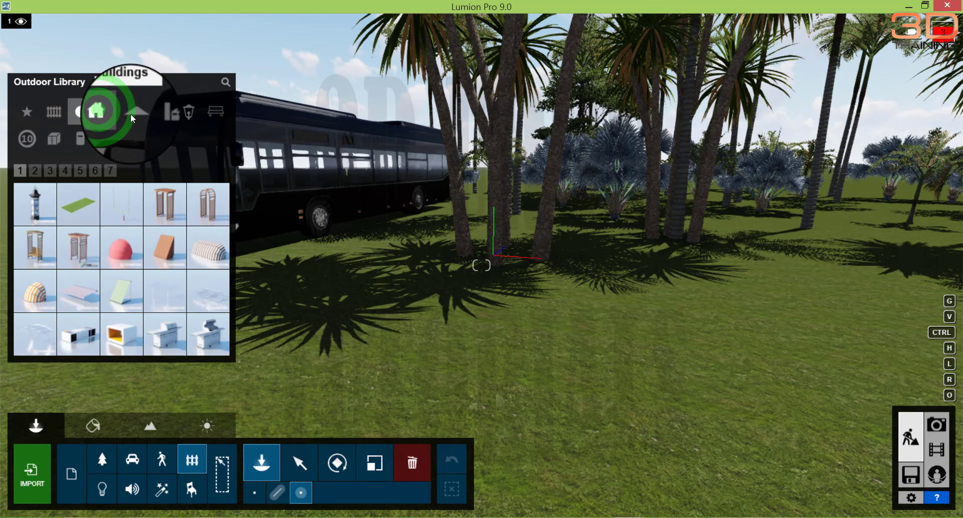
{"action": "left_click", "coordinate": [133, 111]}
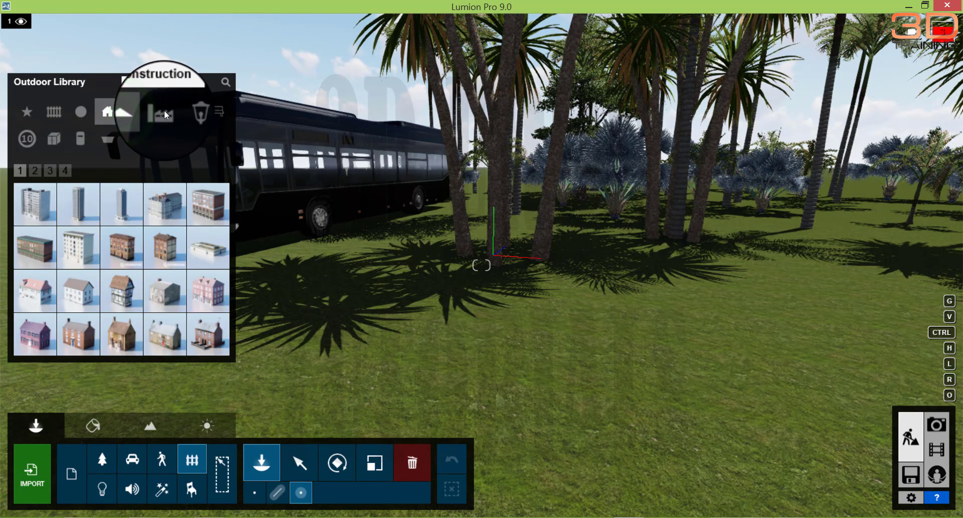
{"action": "left_click", "coordinate": [164, 110]}
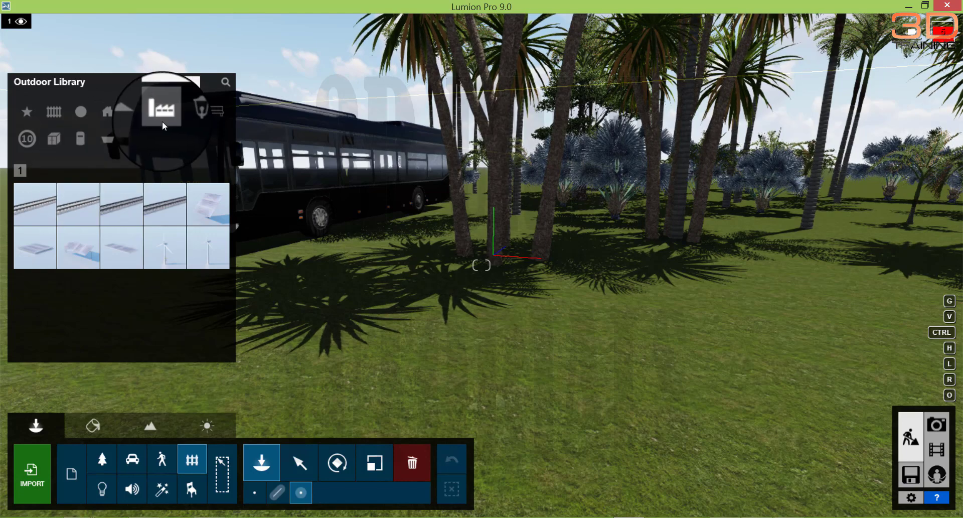
Step: Open the new-model import file browser, cancel it without choosing a file, and look at the imported models category
{"action": "left_click", "coordinate": [37, 477]}
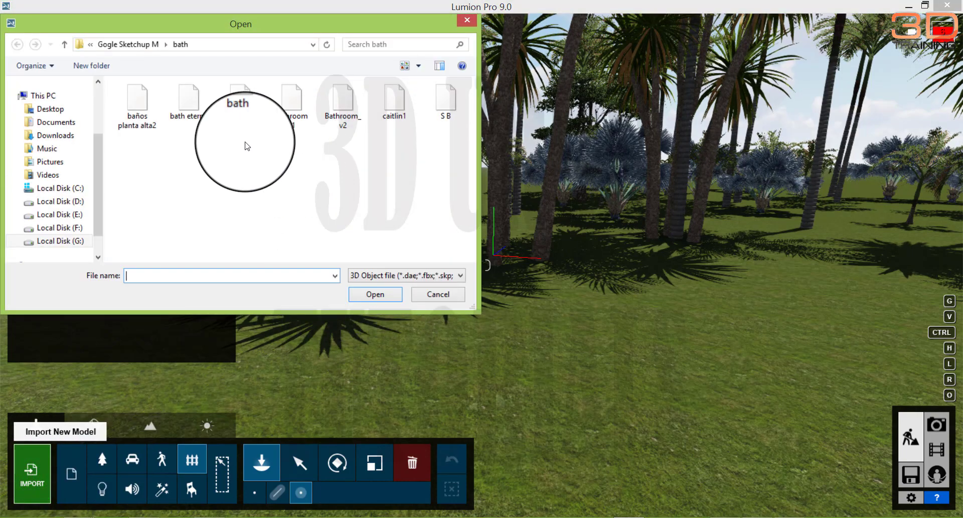
{"action": "left_click", "coordinate": [448, 294]}
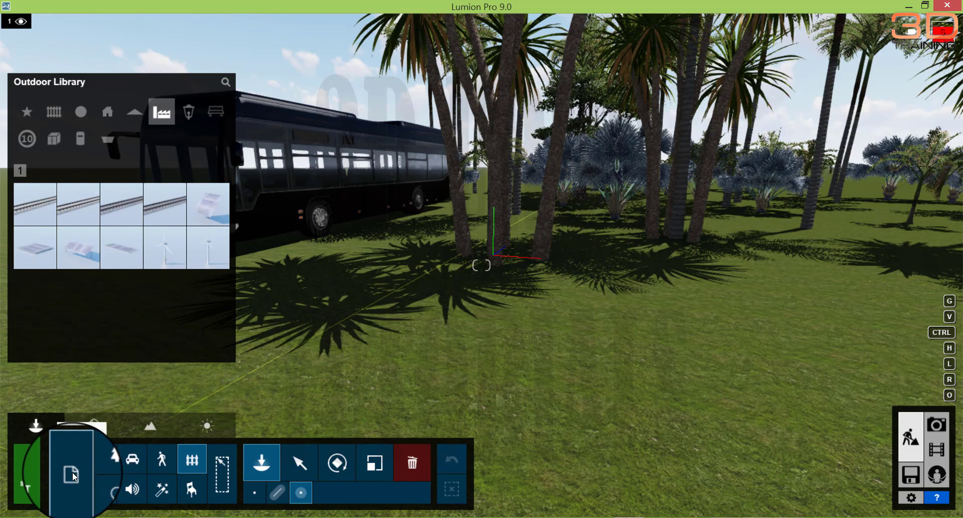
{"action": "left_click", "coordinate": [72, 472]}
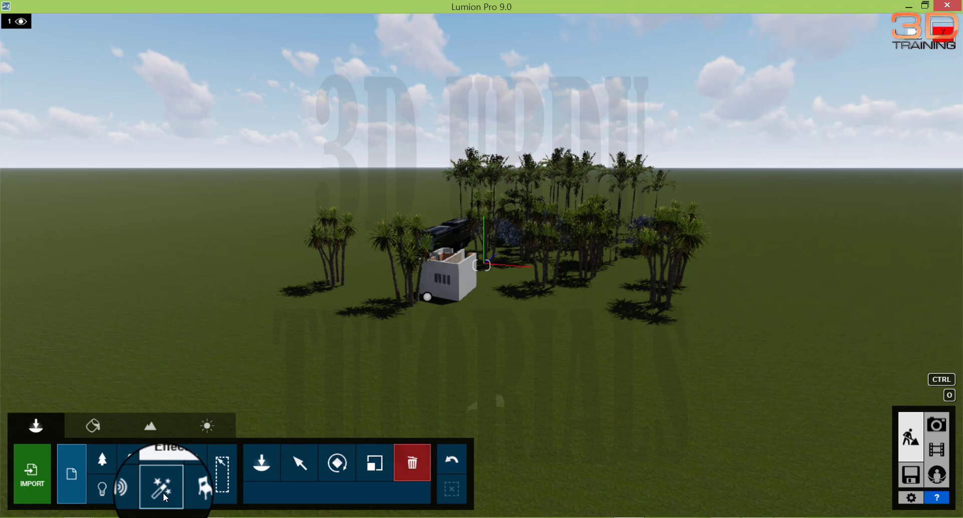
Step: Choose the first fountain in the Effects Library and position it on the grass in front of the small white building
{"action": "left_click", "coordinate": [163, 492]}
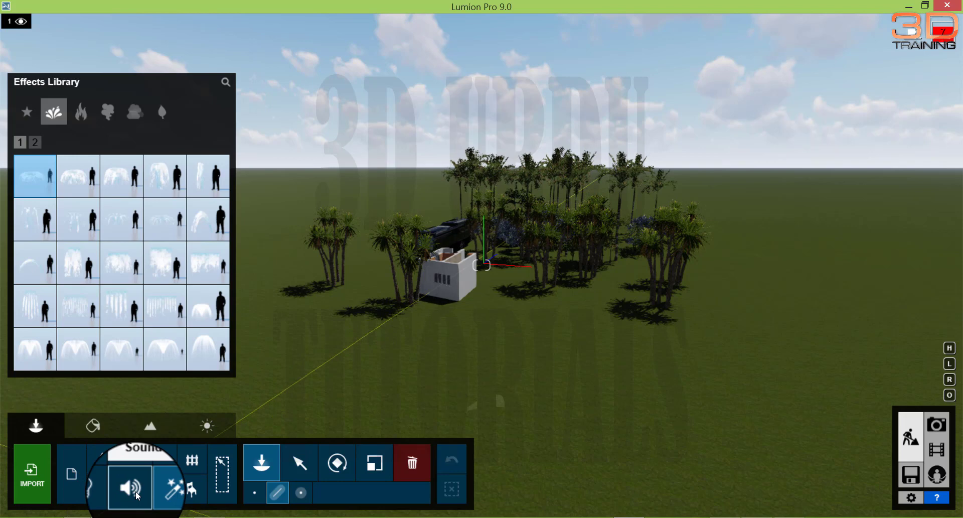
{"action": "left_click", "coordinate": [20, 410]}
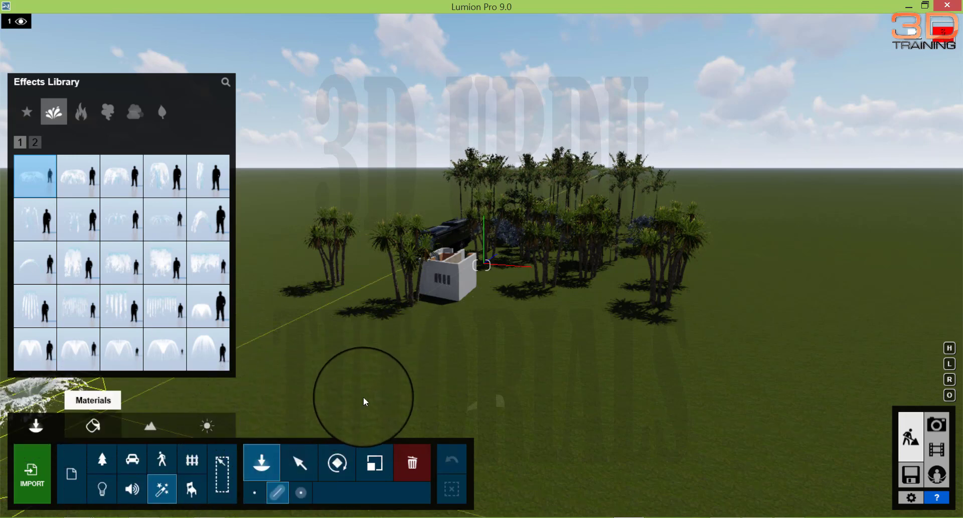
{"action": "left_click", "coordinate": [378, 392]}
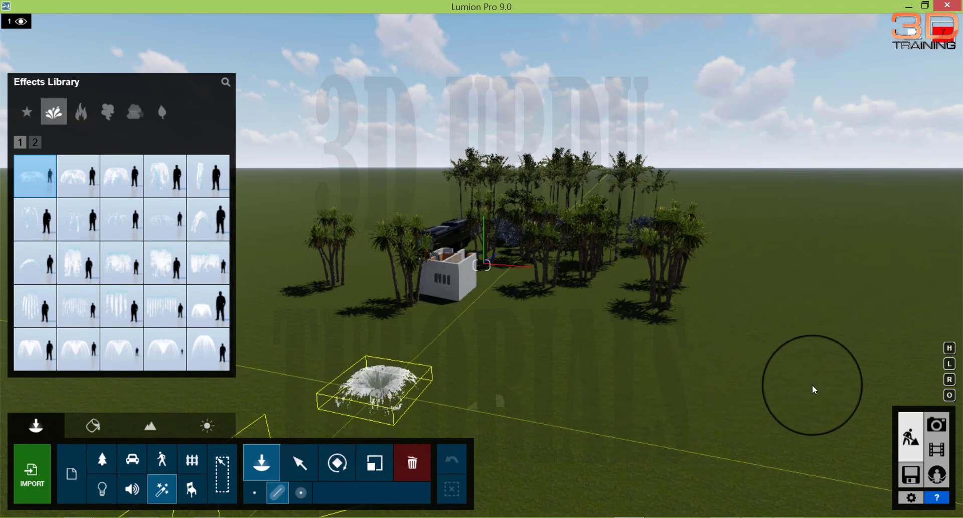
{"action": "left_click_drag", "start_coordinate": [812, 387], "coordinate": [476, 328]}
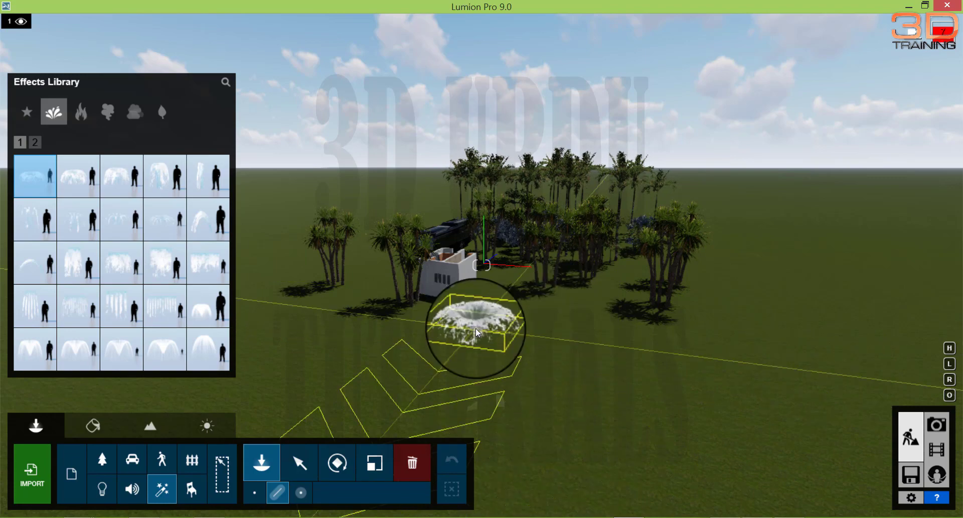